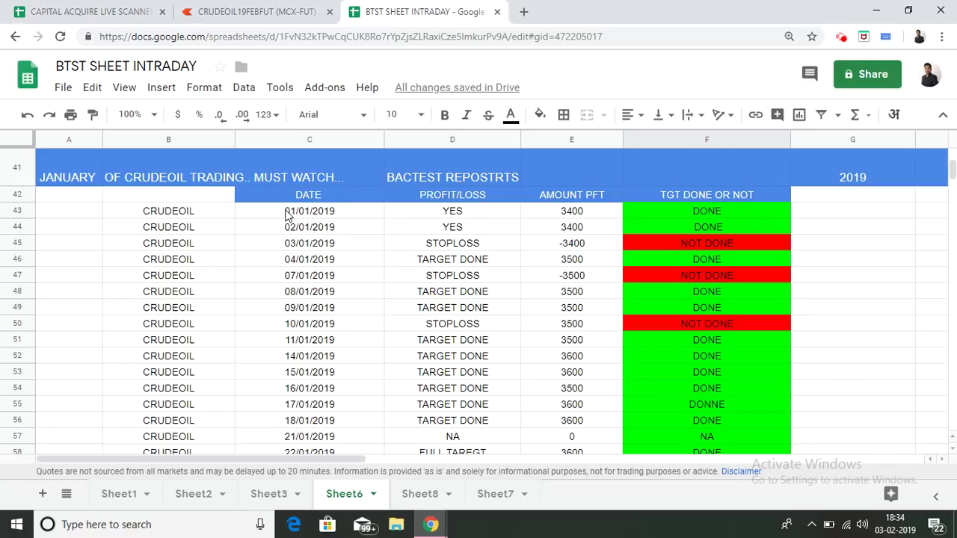
# Change the market start time in the trading rule in cell C4 to 9.00
pyautogui.moveTo(286, 215); pyautogui.dragTo(314, 371)
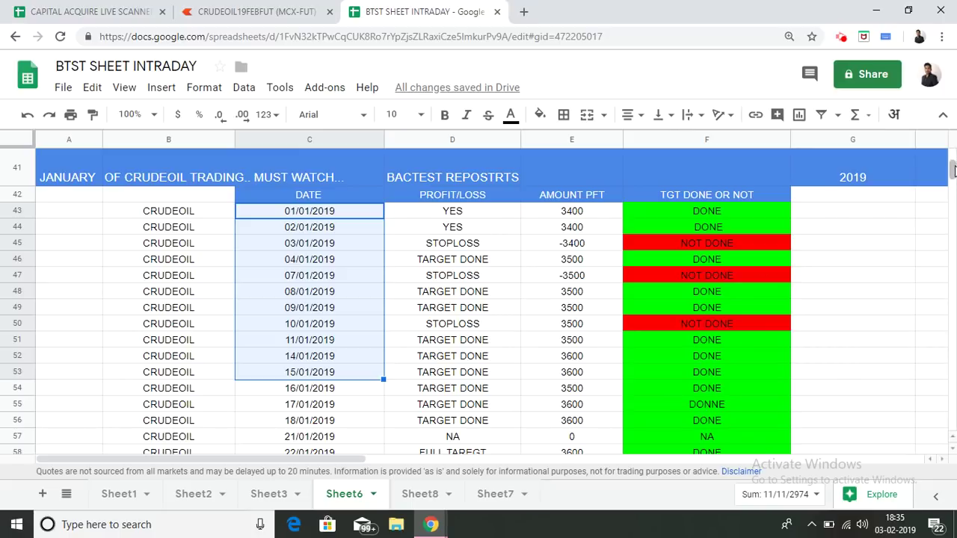
pyautogui.moveTo(952, 171); pyautogui.dragTo(952, 161)
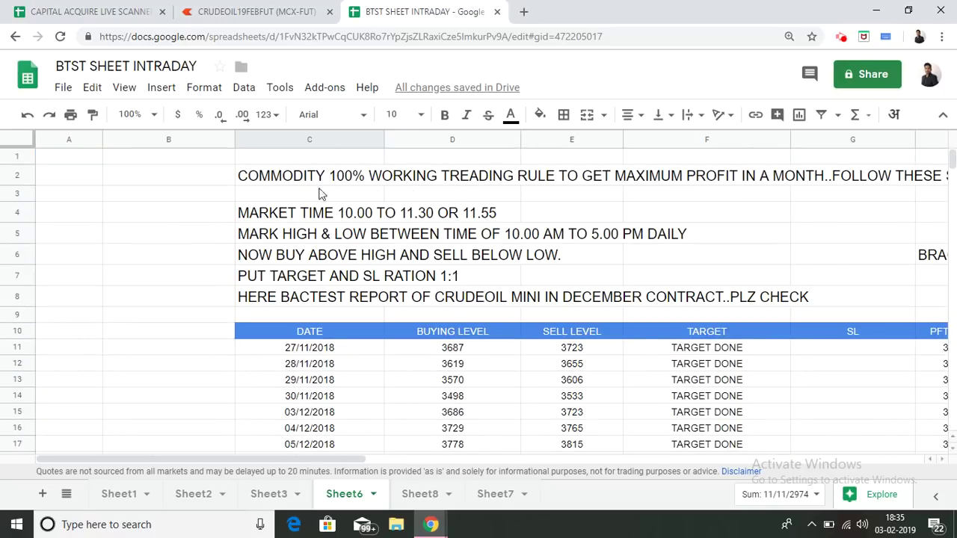
pyautogui.click(359, 217)
pyautogui.doubleClick(359, 217)
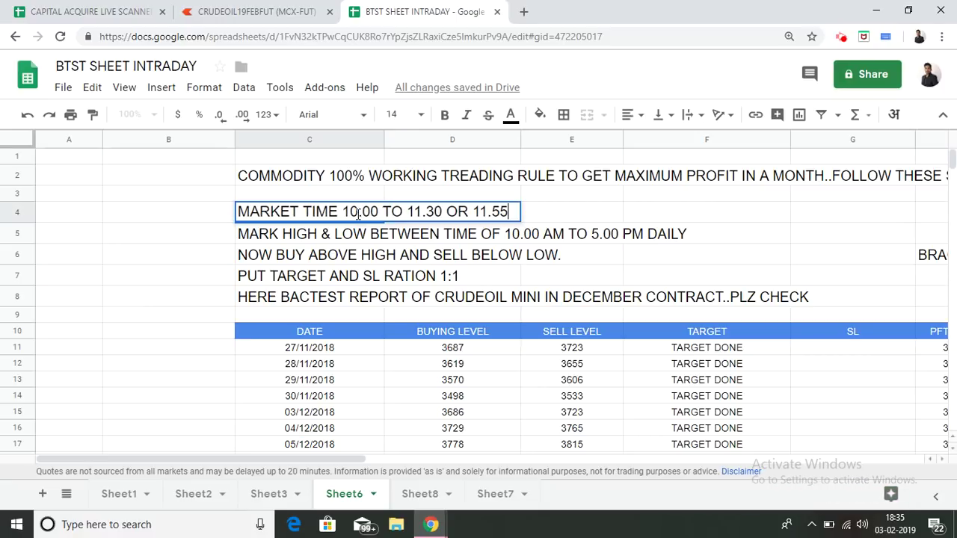
pyautogui.press('BackSpace')
pyautogui.press('BackSpace')
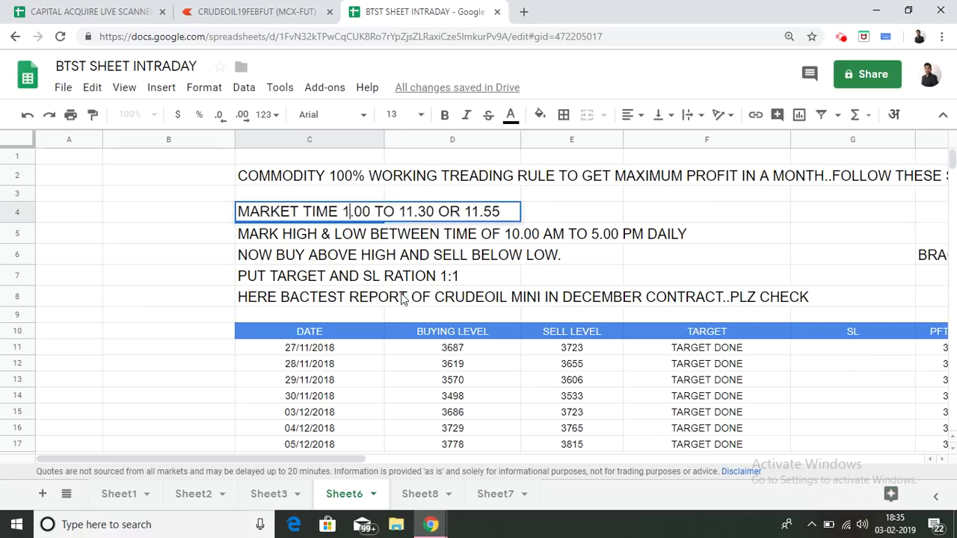
pyautogui.write('9')
pyautogui.click(716, 216)
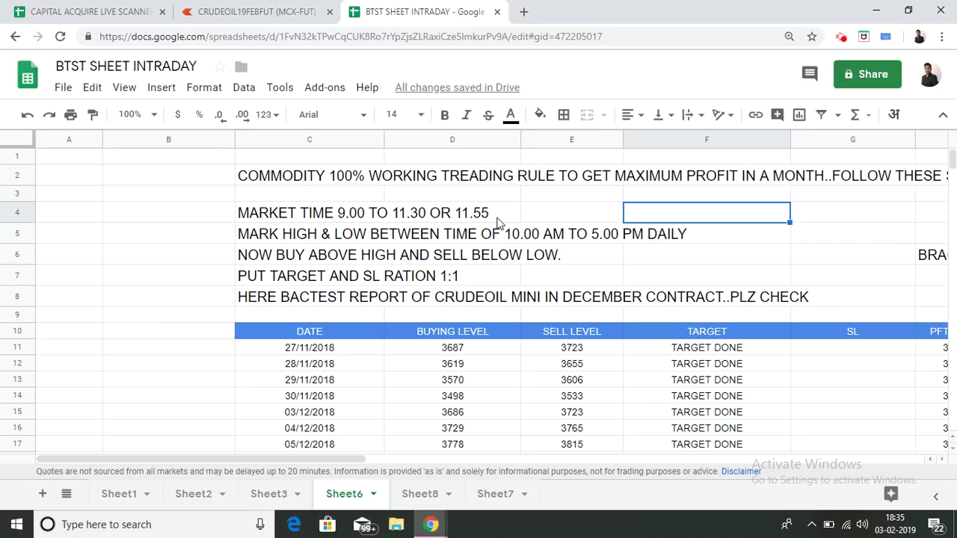
pyautogui.moveTo(344, 222); pyautogui.dragTo(446, 218)
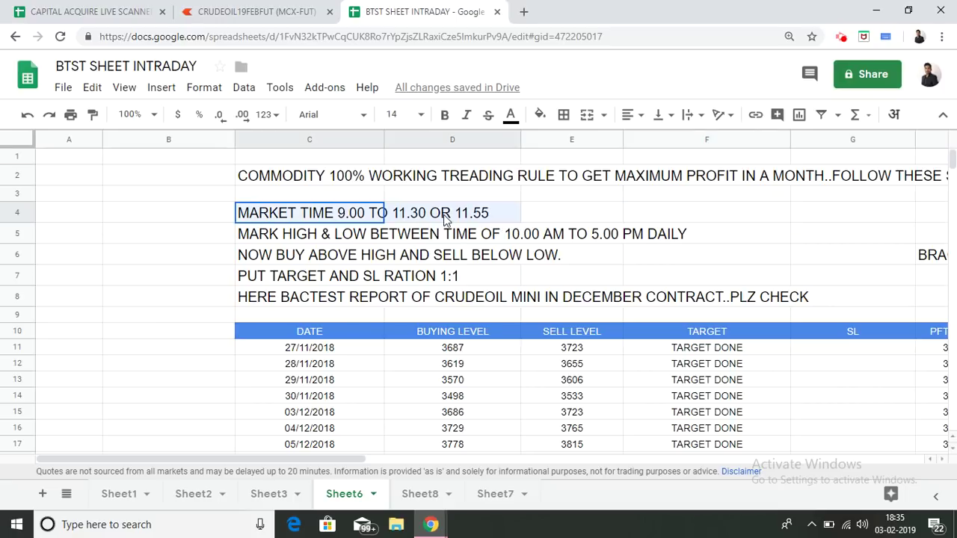
pyautogui.click(565, 212)
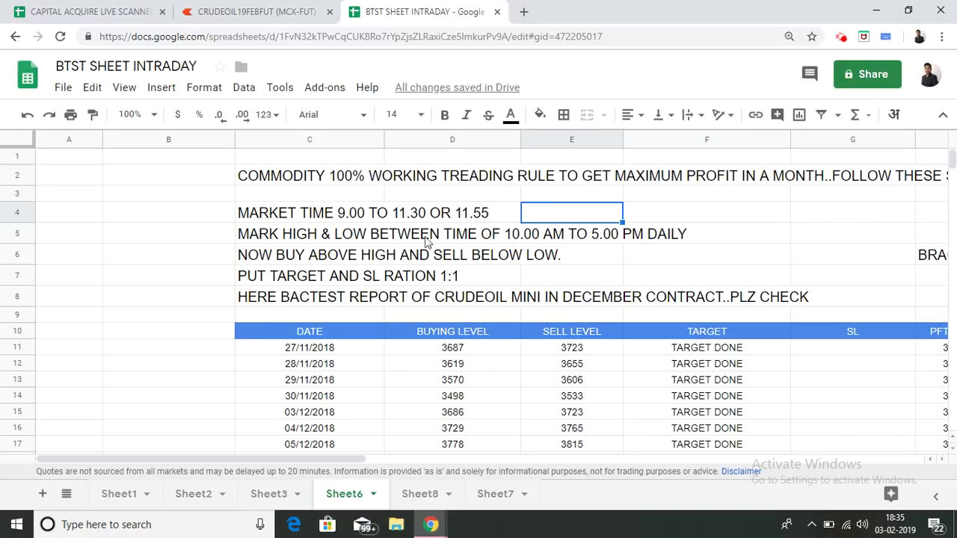
# Add the note "9.00 A,M" in cell G5, beside the rule on marking the daily high and low
pyautogui.click(512, 233)
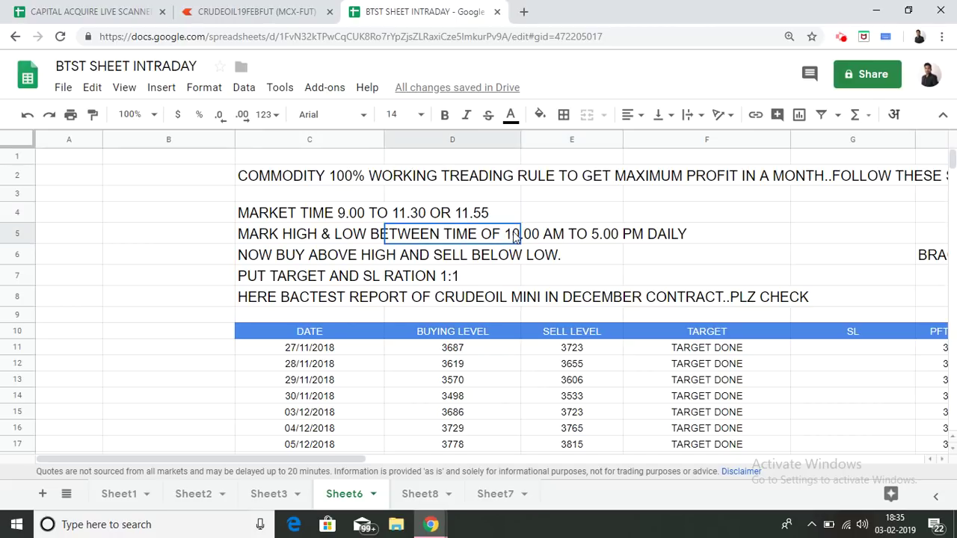
pyautogui.doubleClick(515, 233)
pyautogui.click(534, 236)
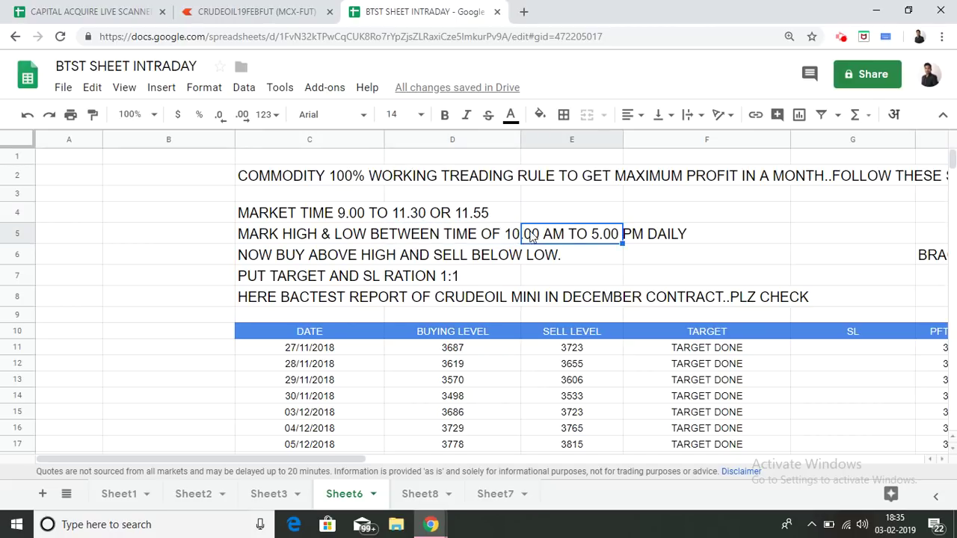
pyautogui.click(725, 235)
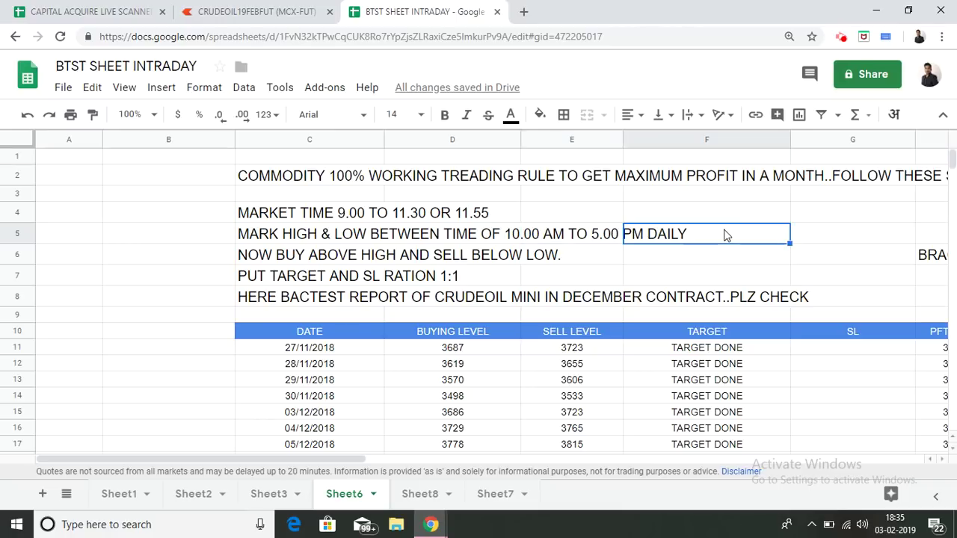
pyautogui.click(827, 238)
pyautogui.write('9.')
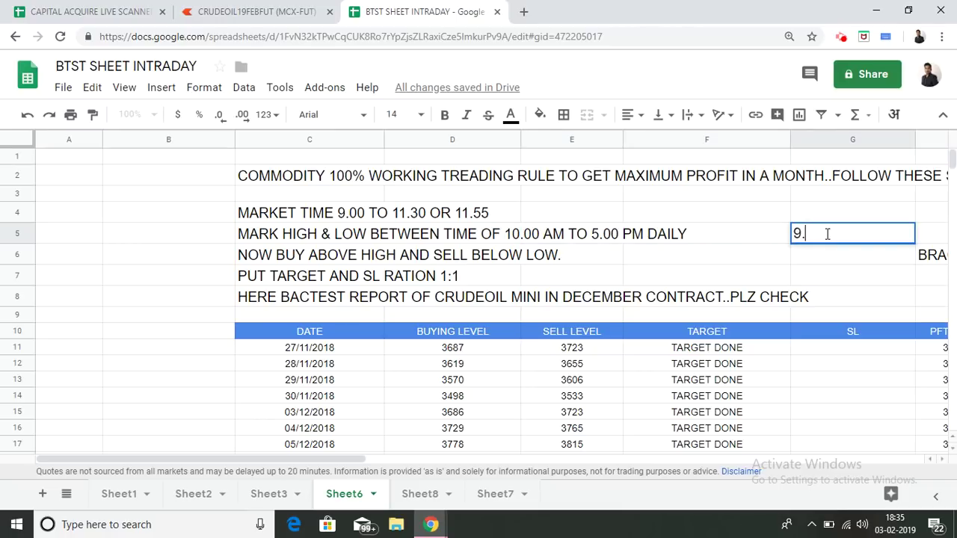
pyautogui.write('00 A,M')
pyautogui.click(748, 237)
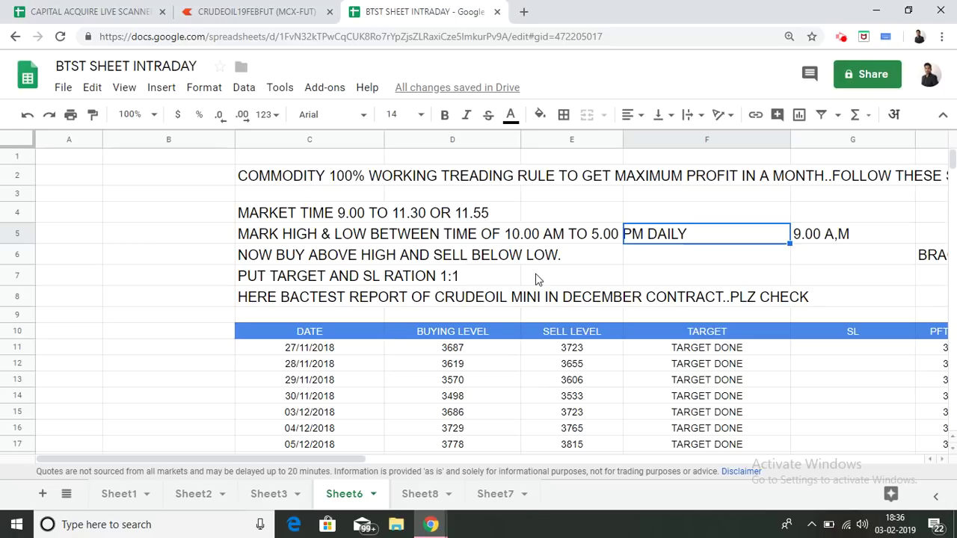
# Switch to the CRUDEOIL19FEBFUT chart in Kite and draw horizontal lines at about 3849.93 and 3816.52, bounding the 2/1 sideways range
pyautogui.click(238, 10)
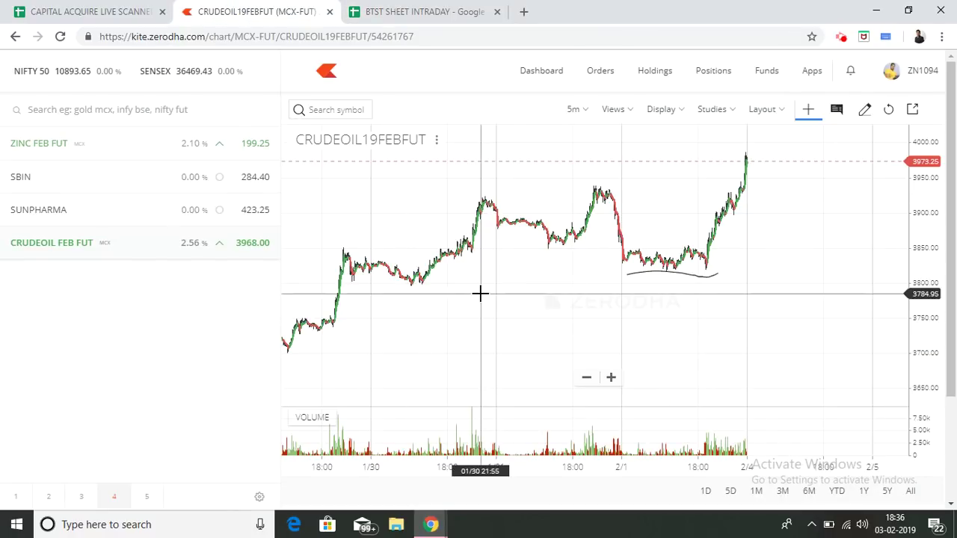
pyautogui.moveTo(805, 224); pyautogui.dragTo(763, 229)
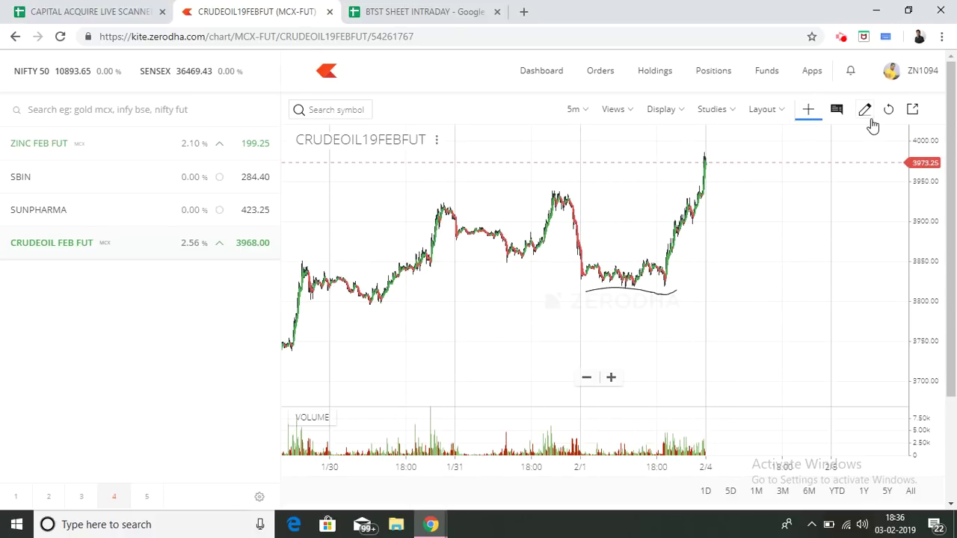
pyautogui.click(865, 111)
pyautogui.click(329, 139)
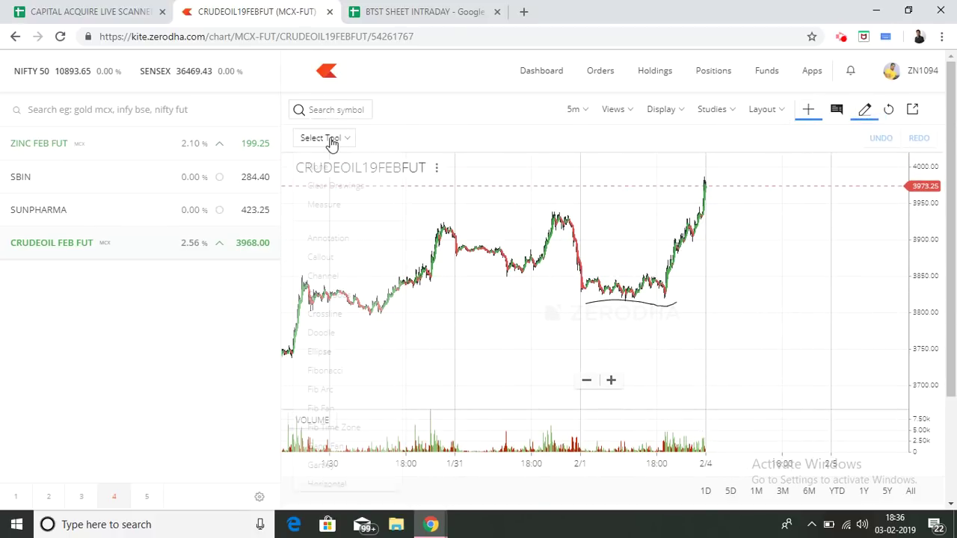
pyautogui.scroll(-3, 389, 305)
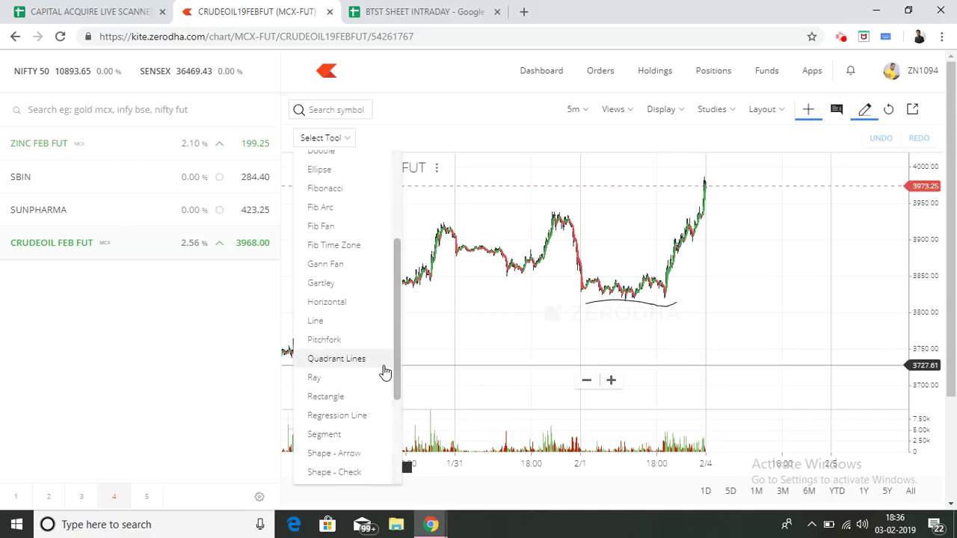
pyautogui.click(346, 302)
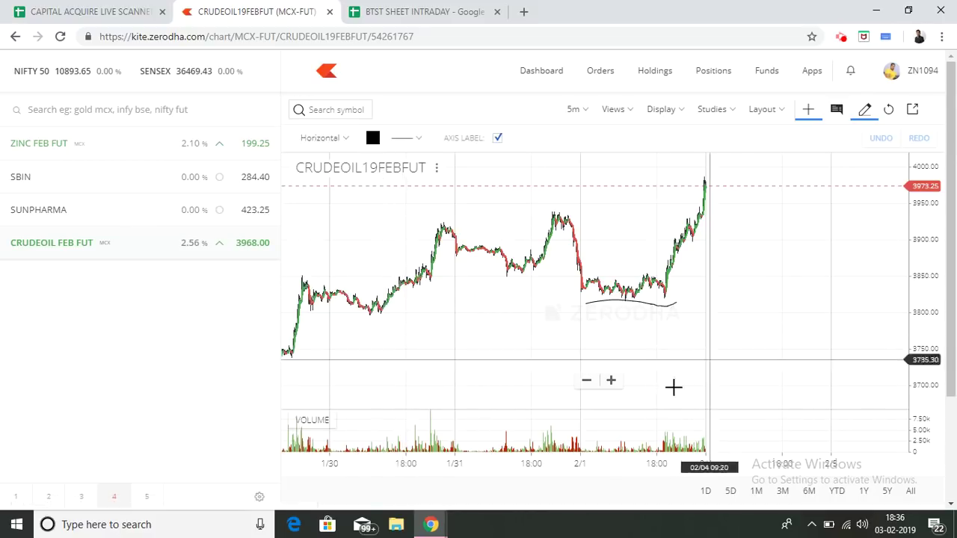
pyautogui.click(610, 380)
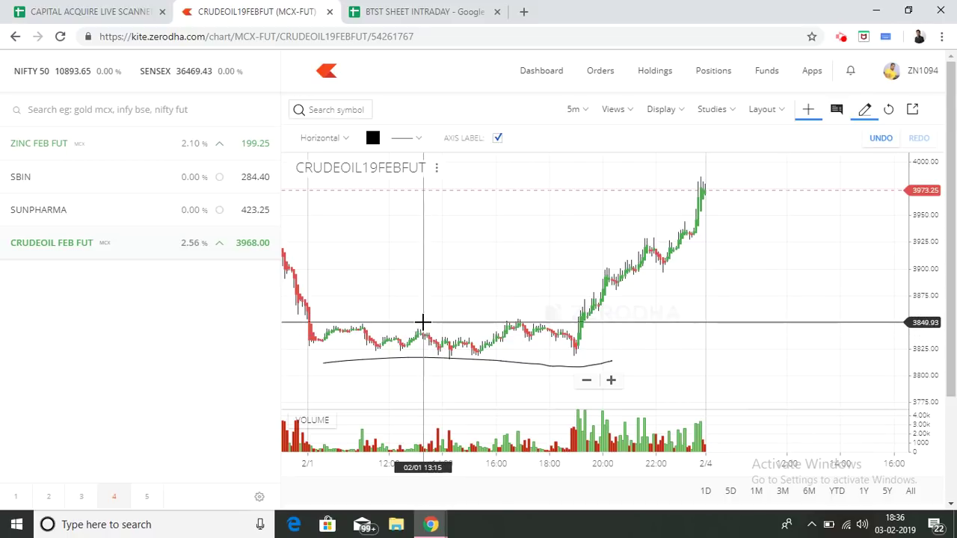
pyautogui.click(422, 322)
pyautogui.click(424, 358)
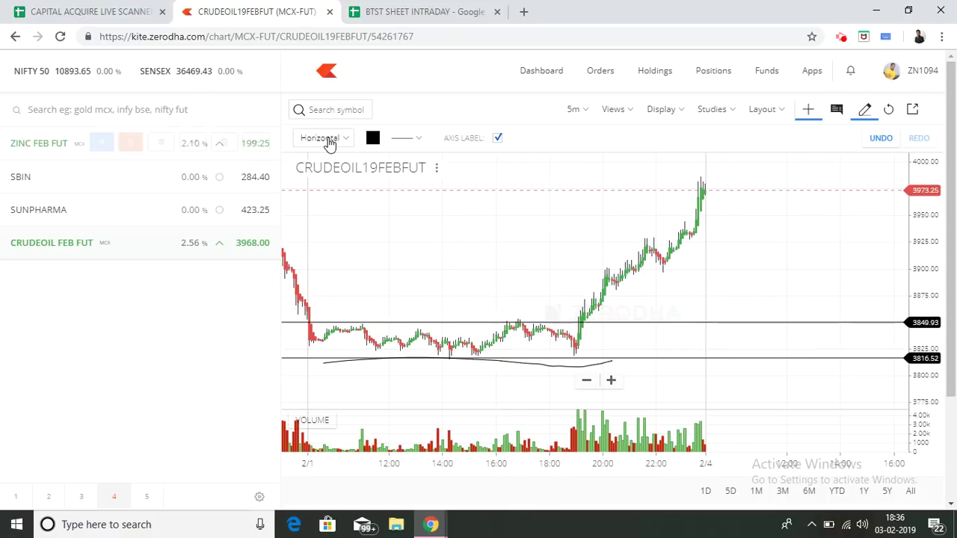
# Draw a large ellipse around the 2/1 evening rally above the range and shift it over the rising candles
pyautogui.click(328, 139)
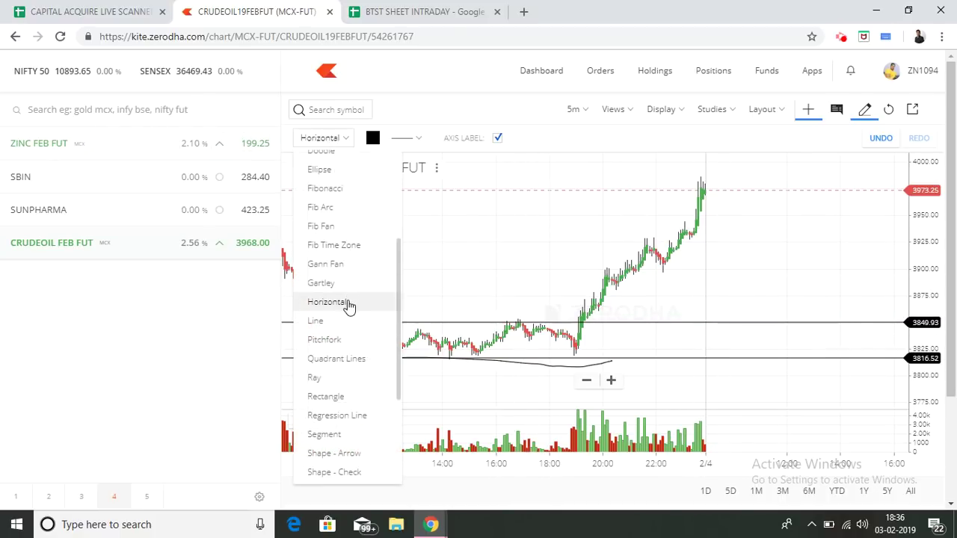
pyautogui.click(346, 170)
pyautogui.moveTo(690, 200)
pyautogui.mouseDown()
pyautogui.moveTo(604, 279)
pyautogui.moveTo(635, 168)
pyautogui.moveTo(651, 177)
pyautogui.moveTo(626, 240)
pyautogui.moveTo(675, 261)
pyautogui.moveTo(730, 177)
pyautogui.moveTo(756, 160)
pyautogui.mouseUp()
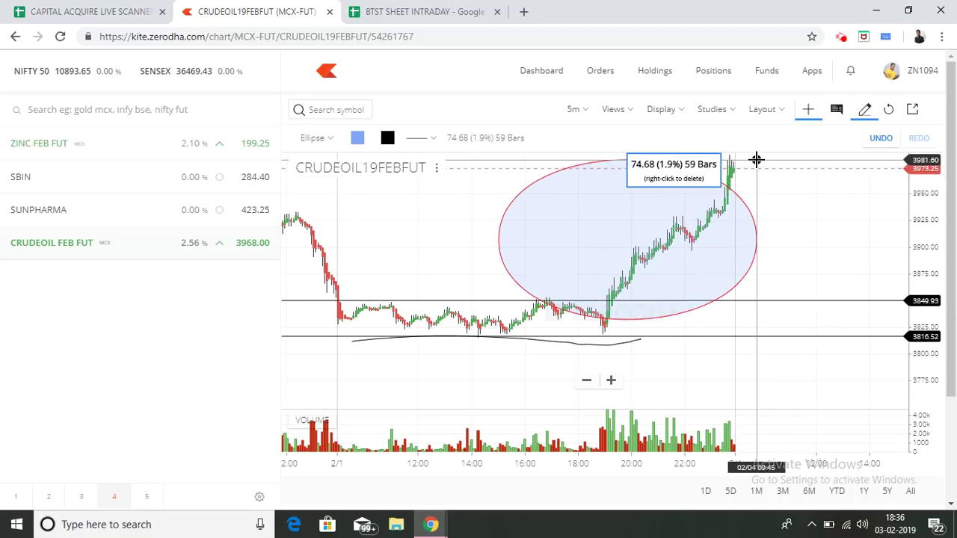
pyautogui.moveTo(648, 266); pyautogui.dragTo(676, 258)
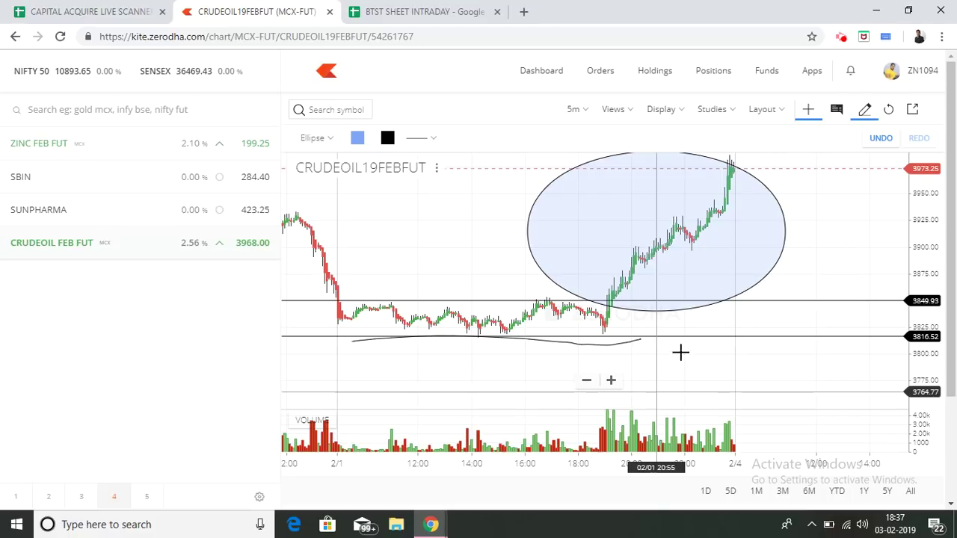
# Enlarge the volume pane and move the rally ellipse slightly earlier over the breakout near 19:00
pyautogui.moveTo(940, 211); pyautogui.dragTo(935, 248)
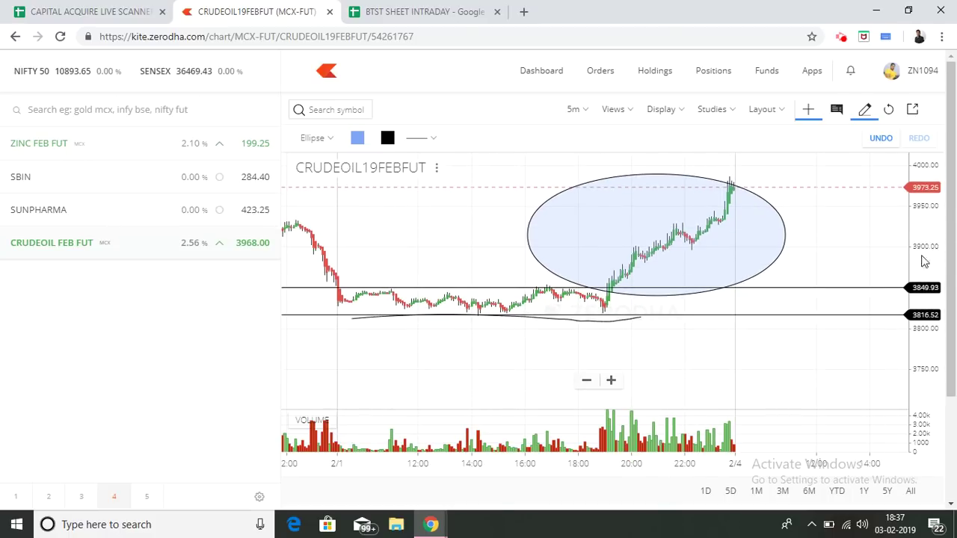
pyautogui.moveTo(551, 408); pyautogui.dragTo(604, 317)
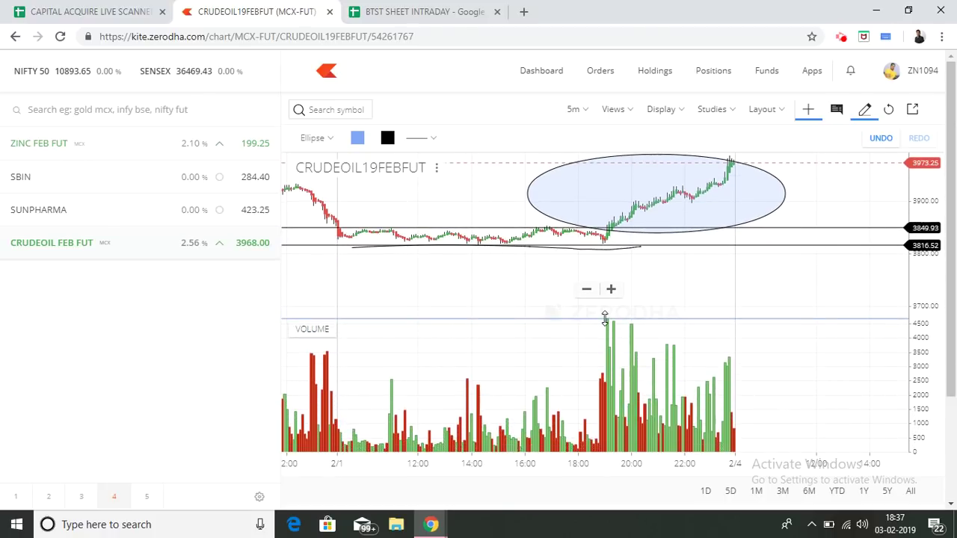
pyautogui.click(619, 298)
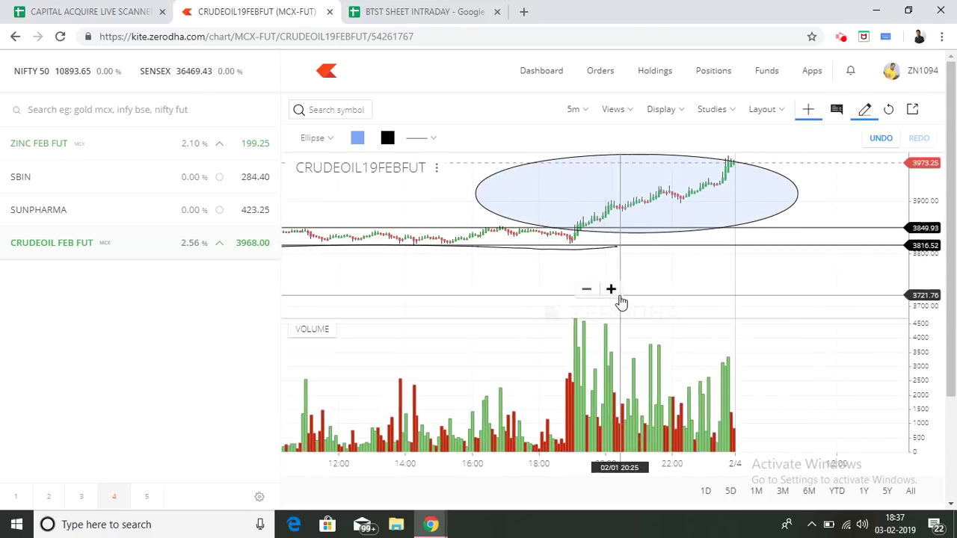
pyautogui.click(618, 299)
pyautogui.moveTo(424, 315); pyautogui.dragTo(662, 293)
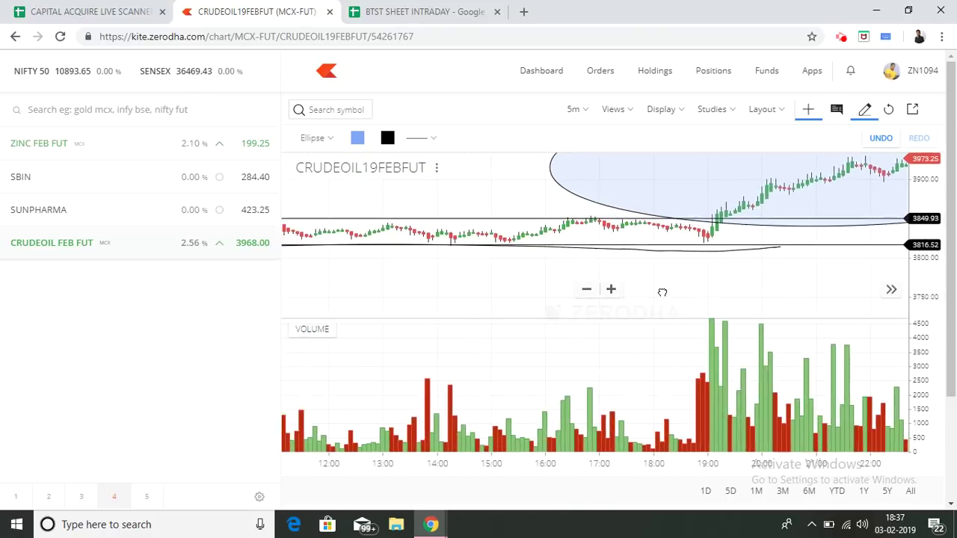
pyautogui.moveTo(932, 260); pyautogui.dragTo(929, 211)
pyautogui.moveTo(800, 186); pyautogui.dragTo(715, 224)
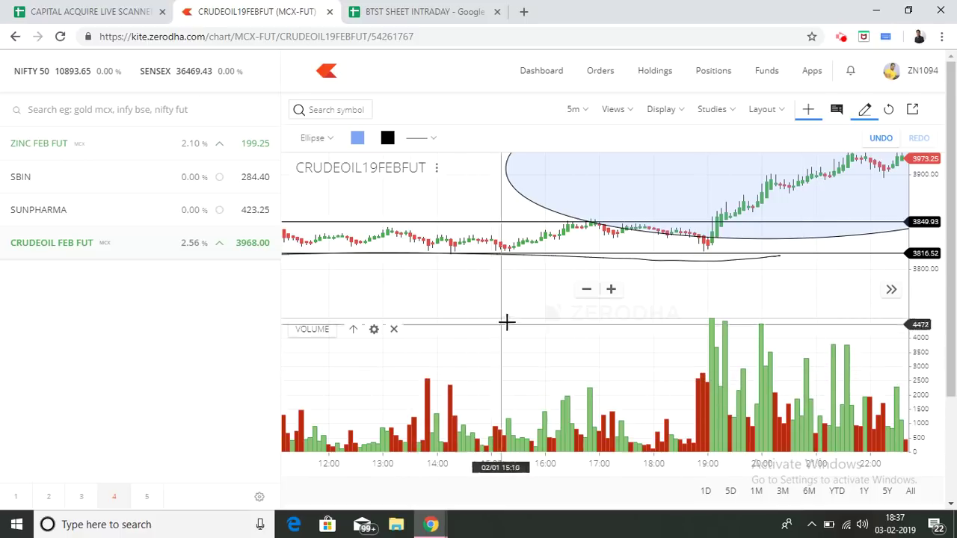
# Mark the surge of volume bars from about 18:35 to 20:30 on 2/1 with a small ellipse in the volume pane
pyautogui.click(586, 289)
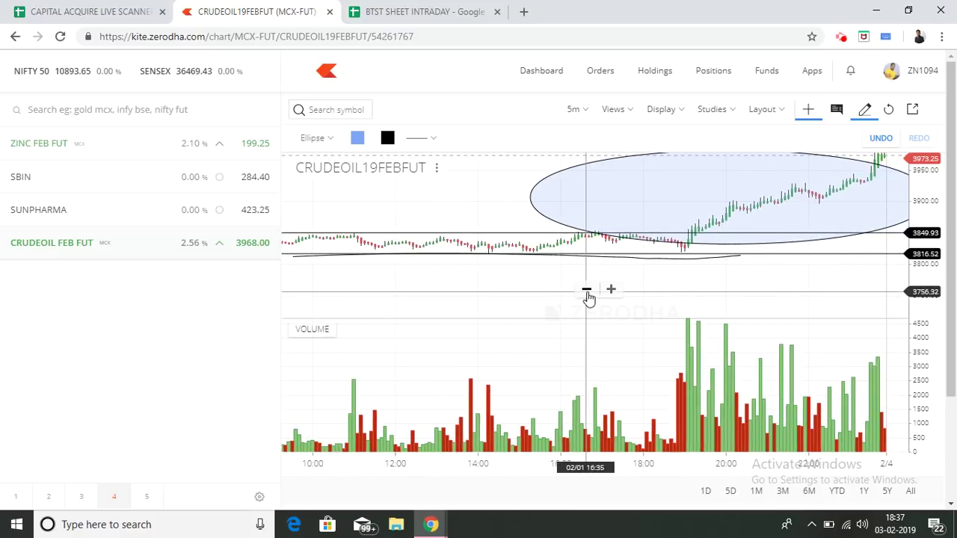
pyautogui.click(586, 289)
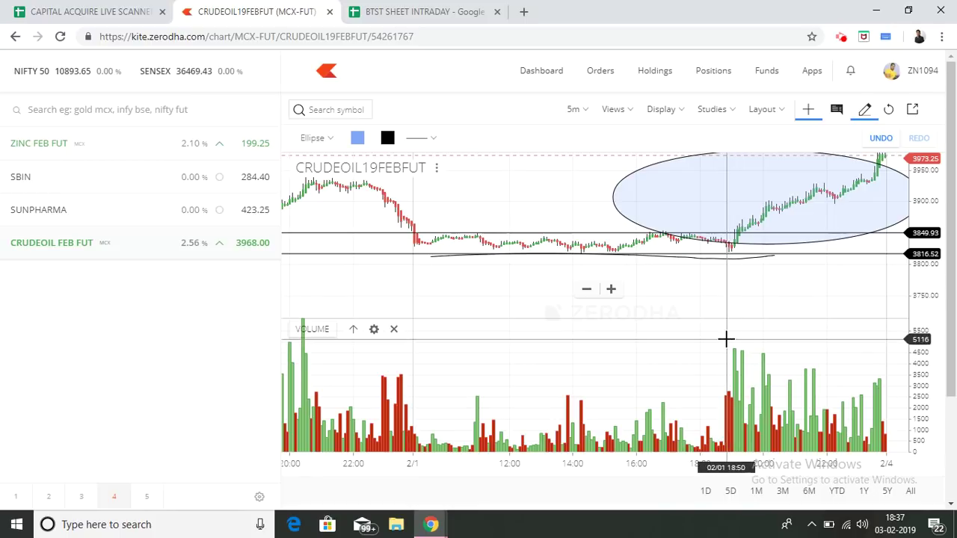
pyautogui.click(327, 139)
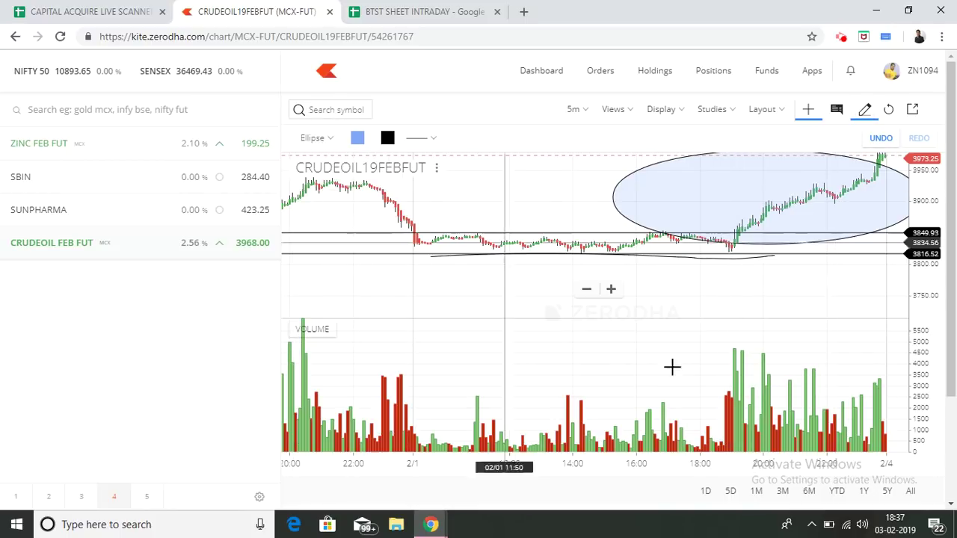
pyautogui.moveTo(715, 364)
pyautogui.mouseDown()
pyautogui.moveTo(762, 390)
pyautogui.moveTo(718, 377)
pyautogui.mouseUp()
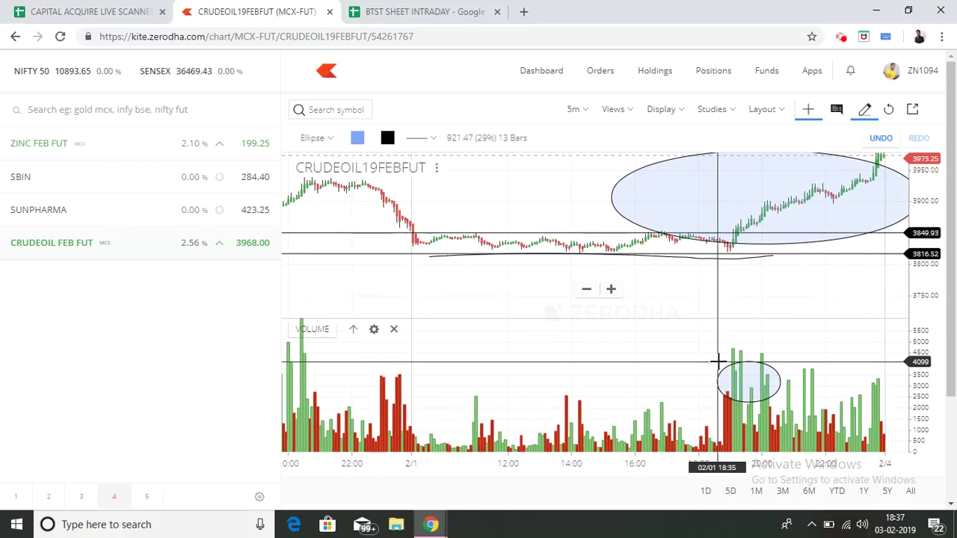
pyautogui.moveTo(717, 363); pyautogui.dragTo(620, 367)
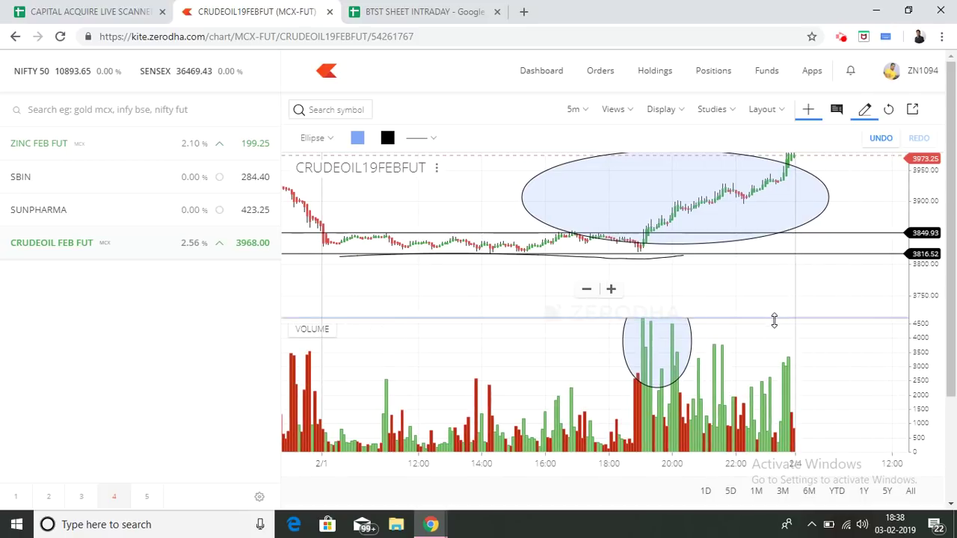
# Shrink the volume pane and draw flat ellipses marking 1/31 price levels, one at about 3908 and one at that day's peak
pyautogui.moveTo(772, 320); pyautogui.dragTo(766, 423)
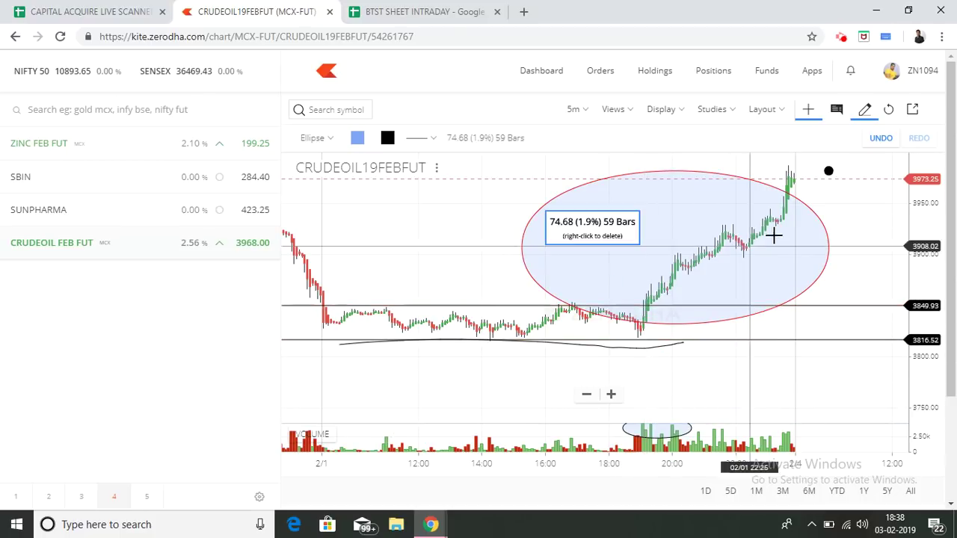
pyautogui.click(588, 397)
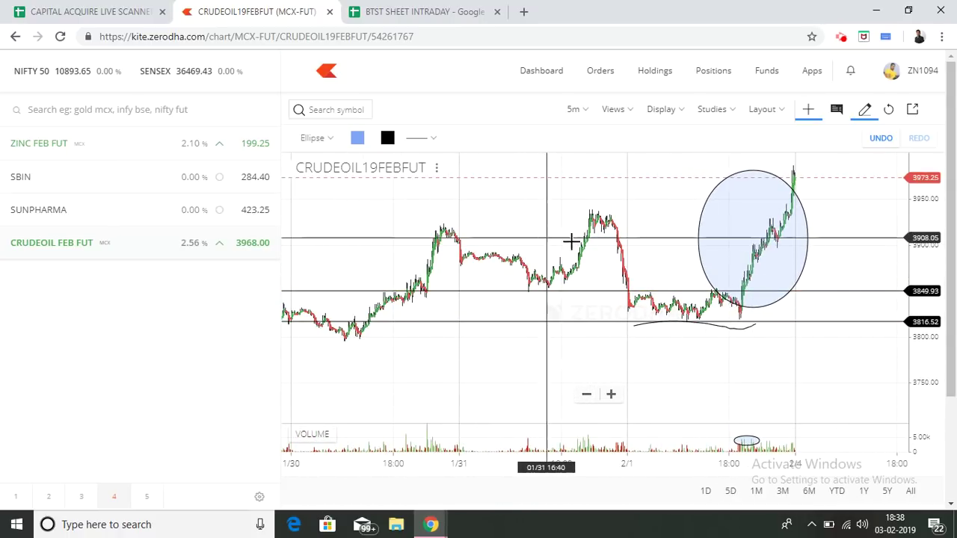
pyautogui.moveTo(547, 238); pyautogui.dragTo(564, 210)
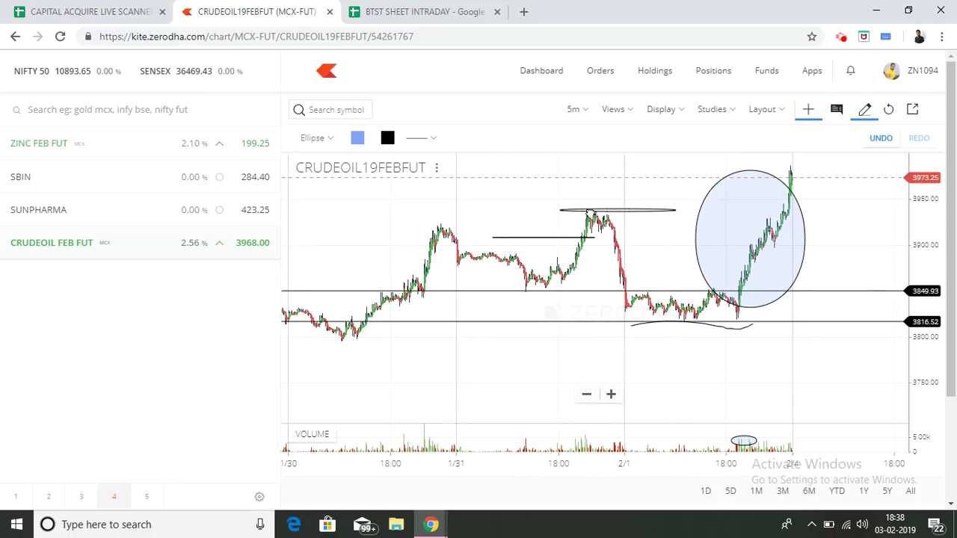
# Draw an ellipse around the 1/31 evening rally, enclosing the climb through the short level line up to that day's peak
pyautogui.moveTo(611, 238); pyautogui.dragTo(530, 200)
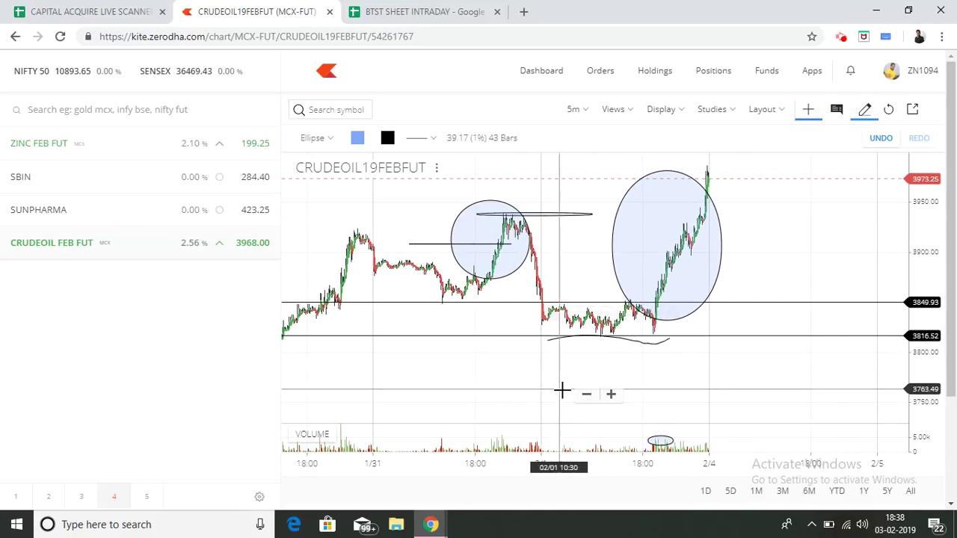
pyautogui.click(588, 396)
pyautogui.click(586, 395)
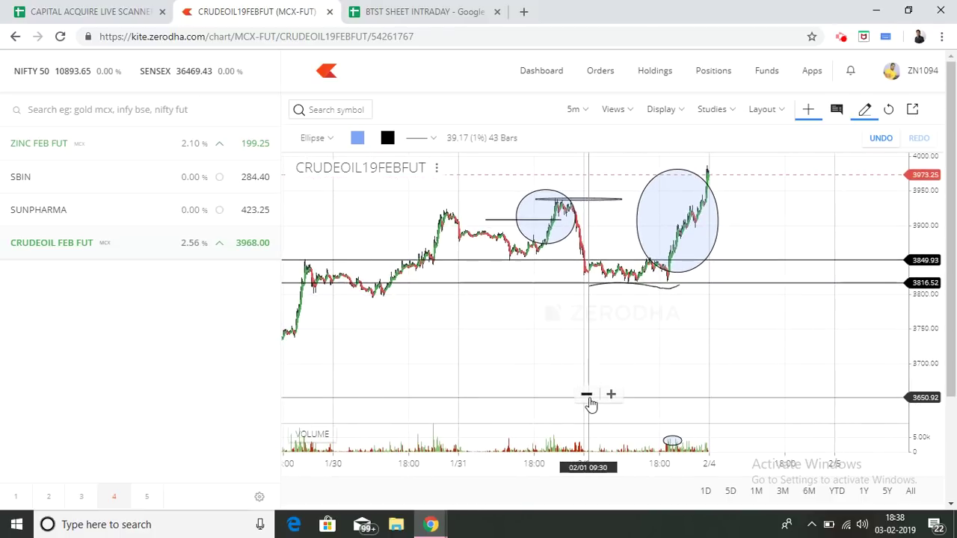
# Replace the horizontal lines at 3849.93 and 3816.52 with new horizontal lines at about 3833 and 3746
pyautogui.click(323, 142)
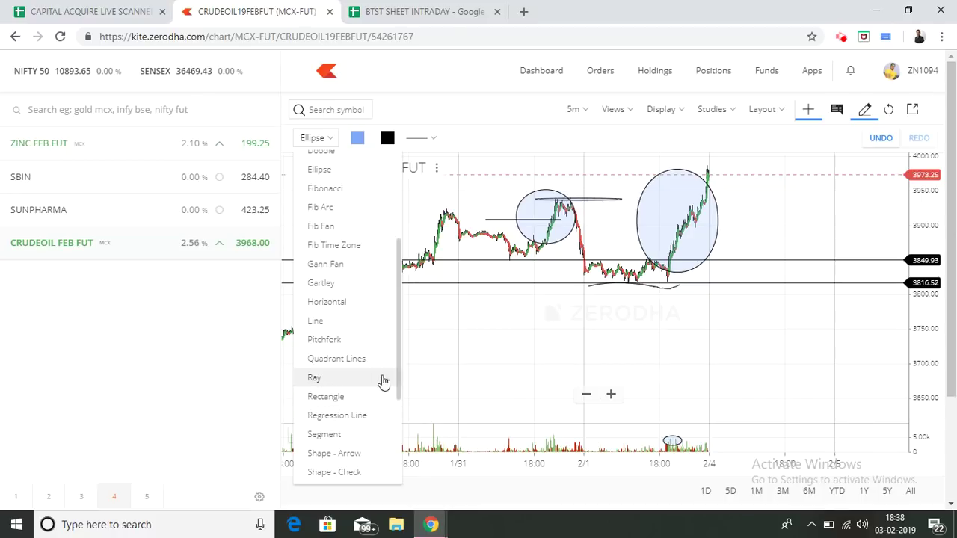
pyautogui.scroll(-1, 397, 384)
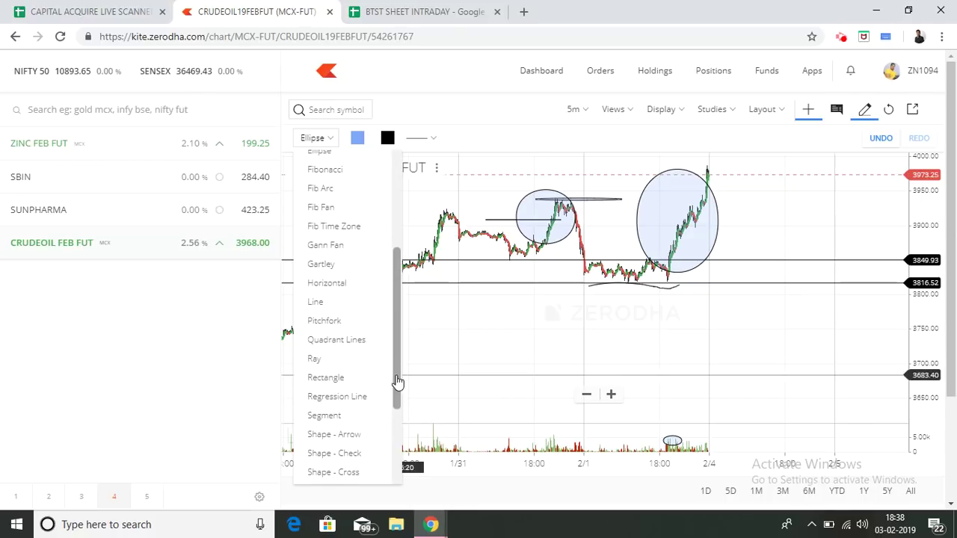
pyautogui.click(358, 289)
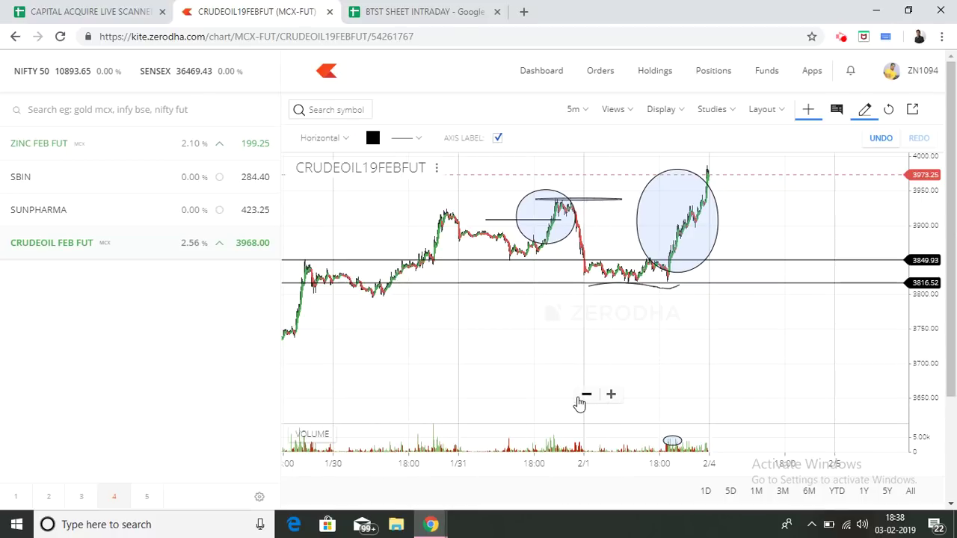
pyautogui.moveTo(553, 334); pyautogui.dragTo(687, 337)
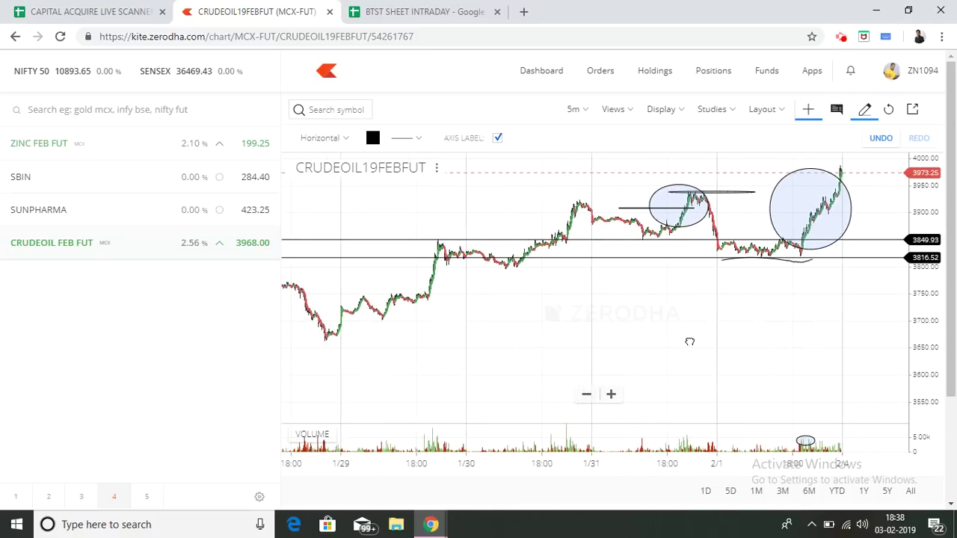
pyautogui.rightClick(541, 240)
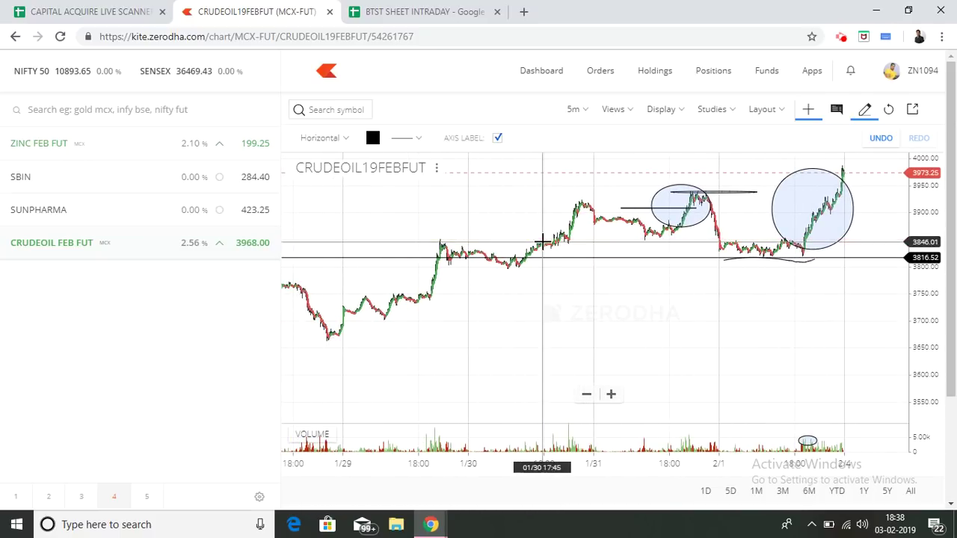
pyautogui.rightClick(554, 254)
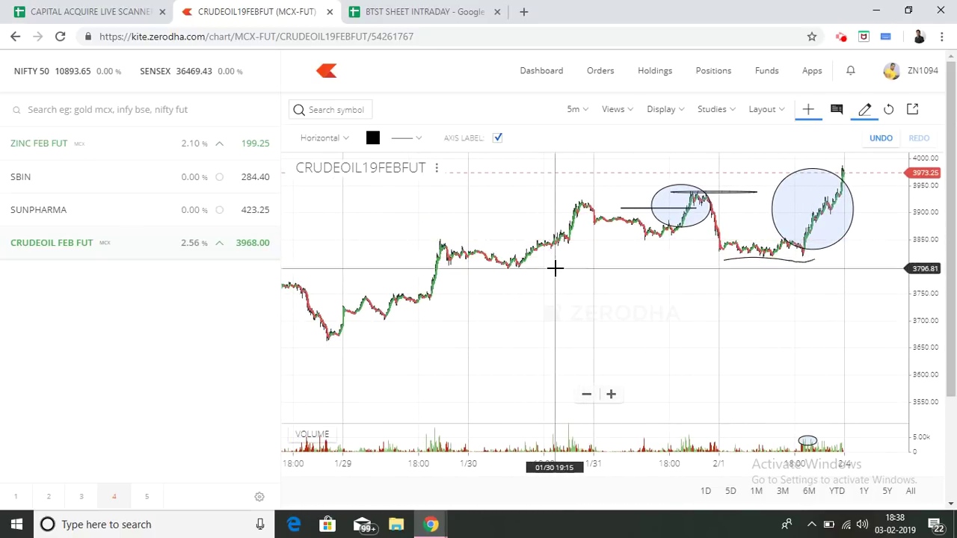
pyautogui.click(567, 252)
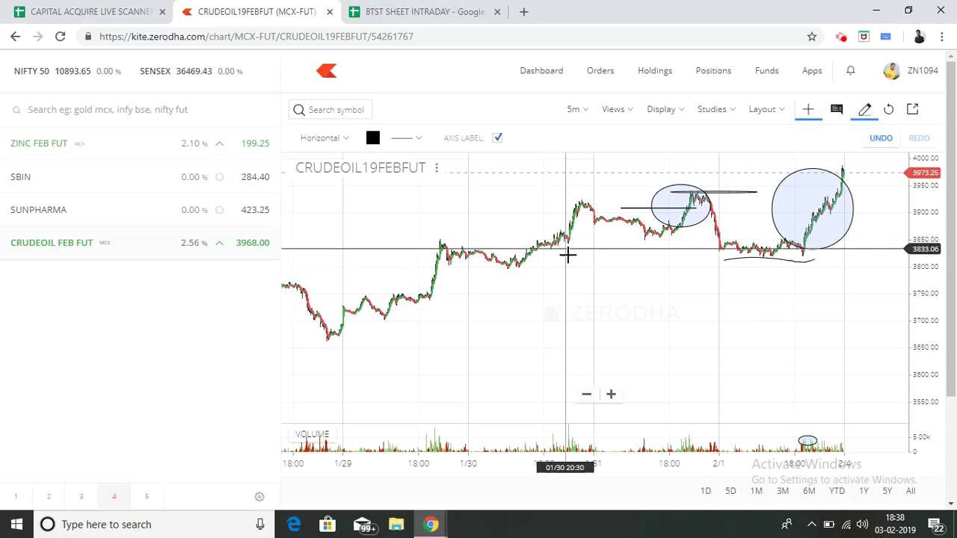
pyautogui.click(517, 295)
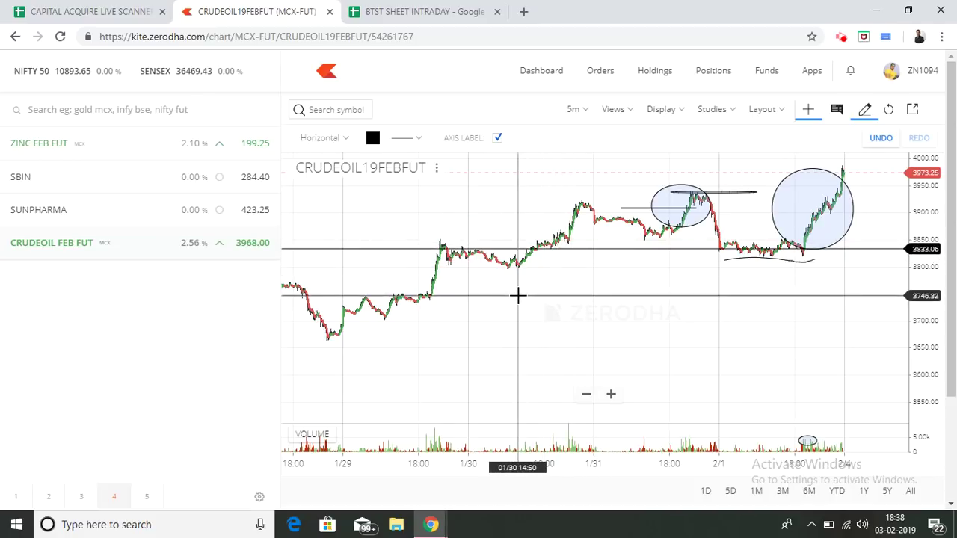
# Switch to the BTST SHEET INTRADAY spreadsheet and examine the January 2019 crude oil backtest's total profit and daily amounts
pyautogui.click(426, 12)
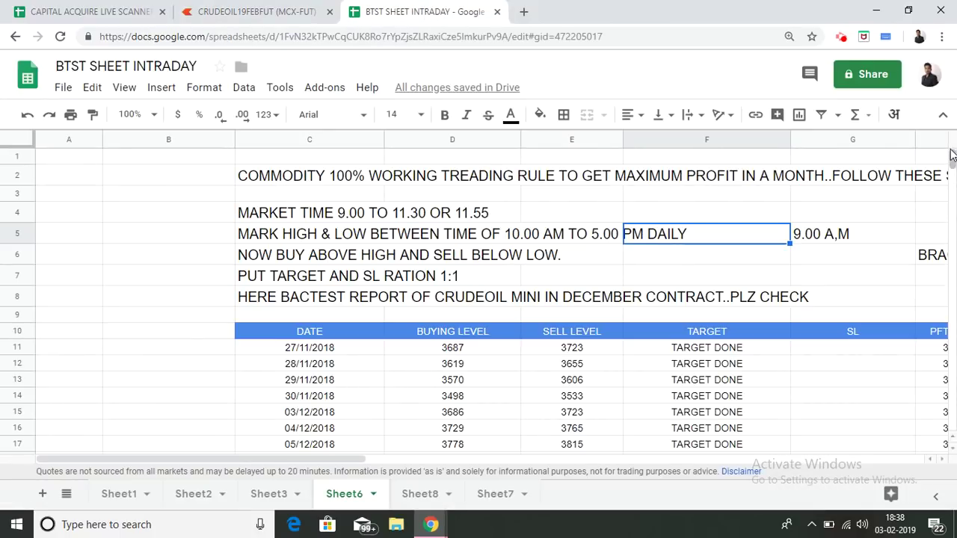
pyautogui.moveTo(953, 157); pyautogui.dragTo(952, 172)
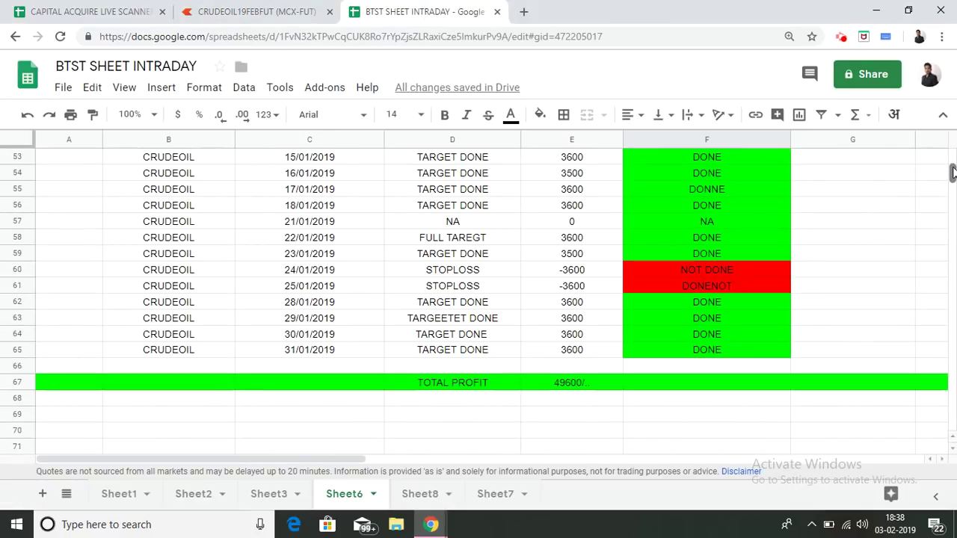
pyautogui.click(412, 383)
pyautogui.click(632, 402)
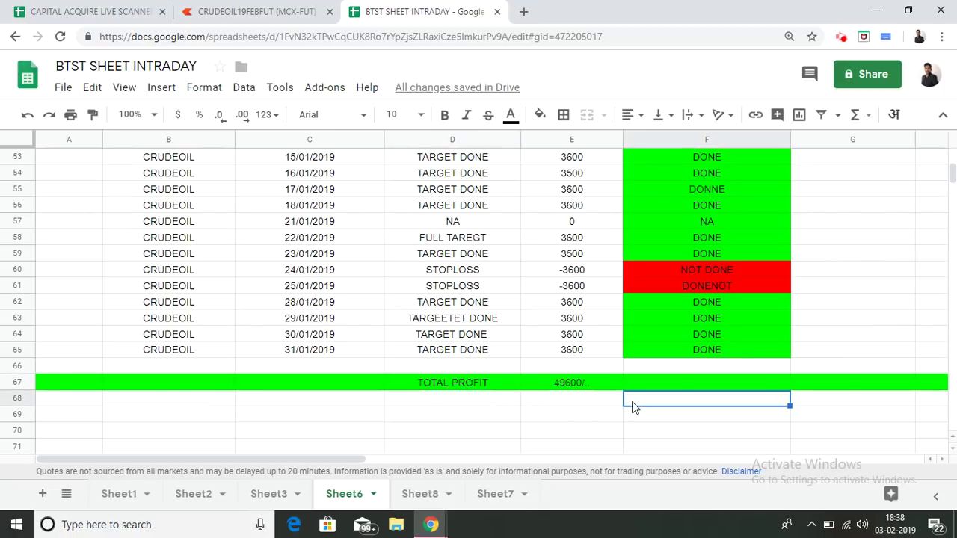
pyautogui.click(574, 420)
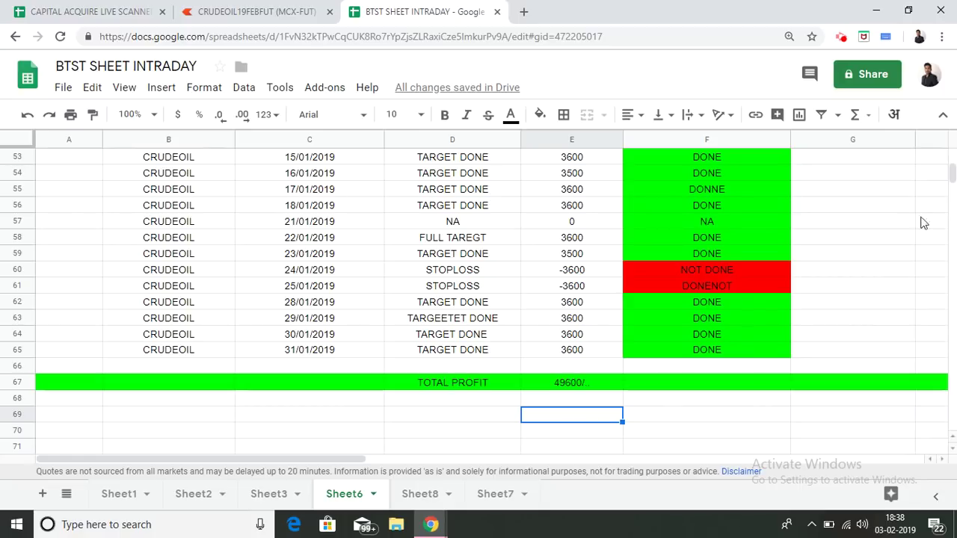
pyautogui.moveTo(952, 176); pyautogui.dragTo(951, 172)
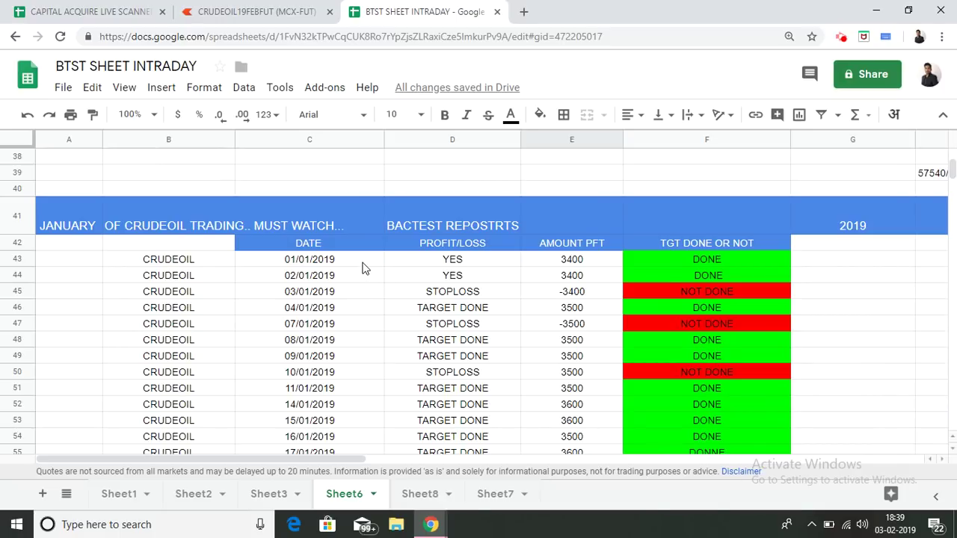
pyautogui.click(602, 259)
pyautogui.click(589, 278)
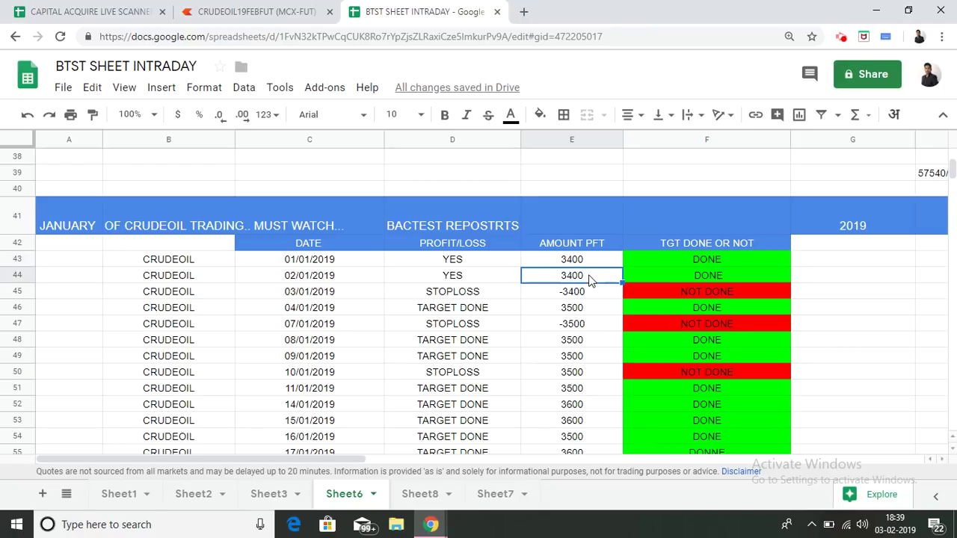
pyautogui.click(581, 325)
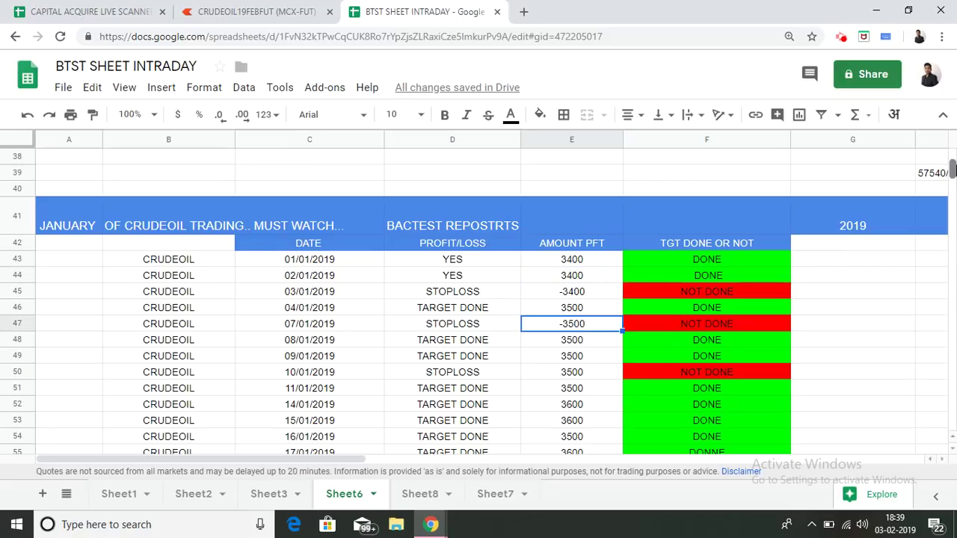
pyautogui.scroll(-1, 950, 170)
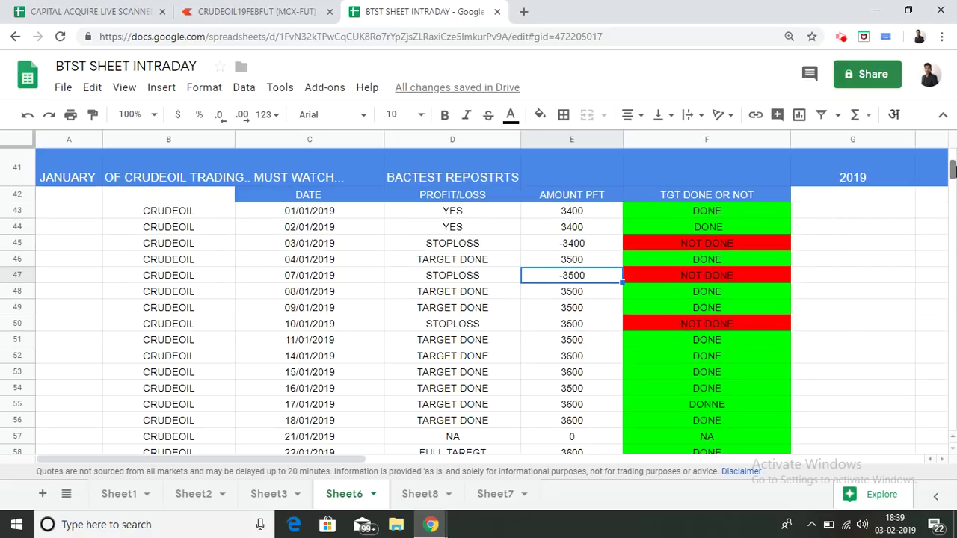
pyautogui.click(588, 420)
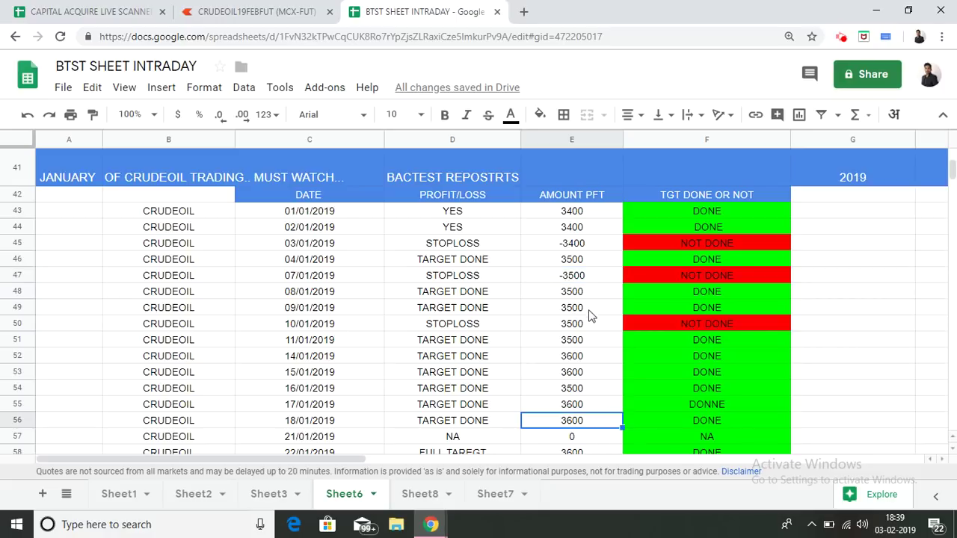
# Correct the profit amount of the 10/01/2019 stoploss entry in cell E50 to -3500
pyautogui.click(547, 329)
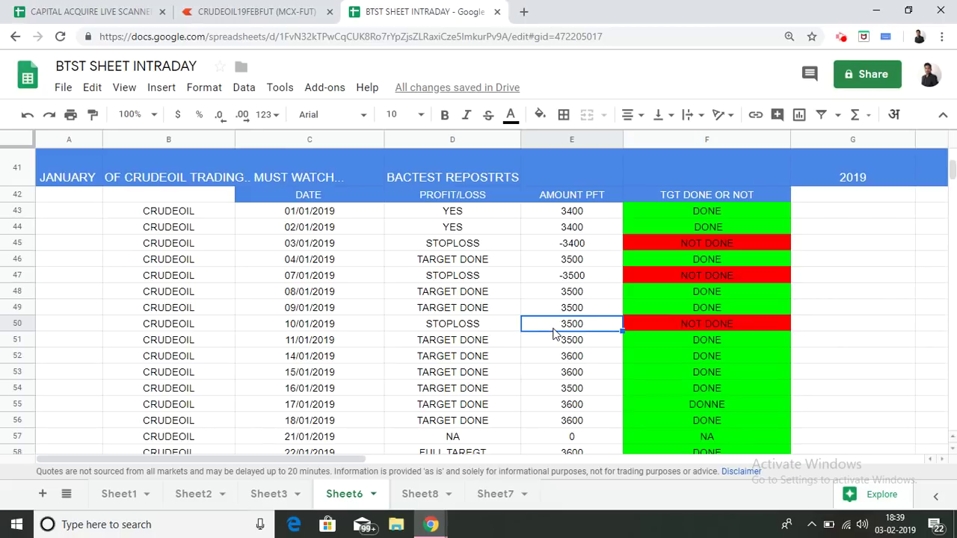
pyautogui.press('BackSpace')
pyautogui.write('-3500')
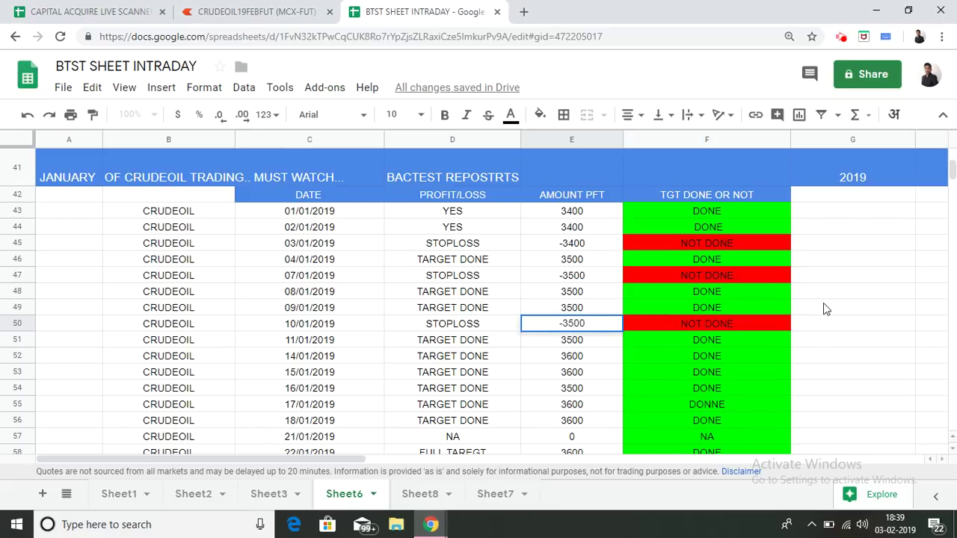
pyautogui.click(858, 293)
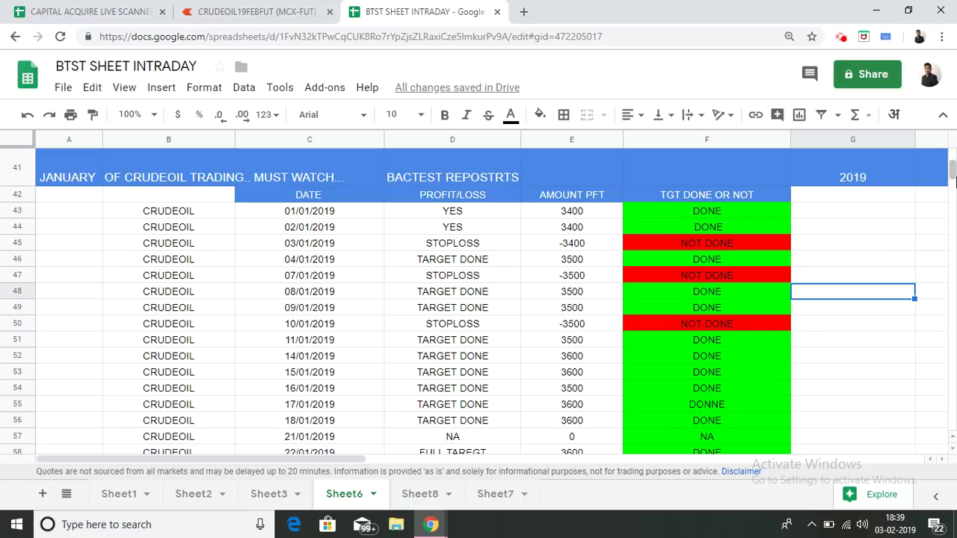
# Go through the January backtest results date by date from 18/01/2019 down to the total profit row
pyautogui.moveTo(953, 172); pyautogui.dragTo(952, 169)
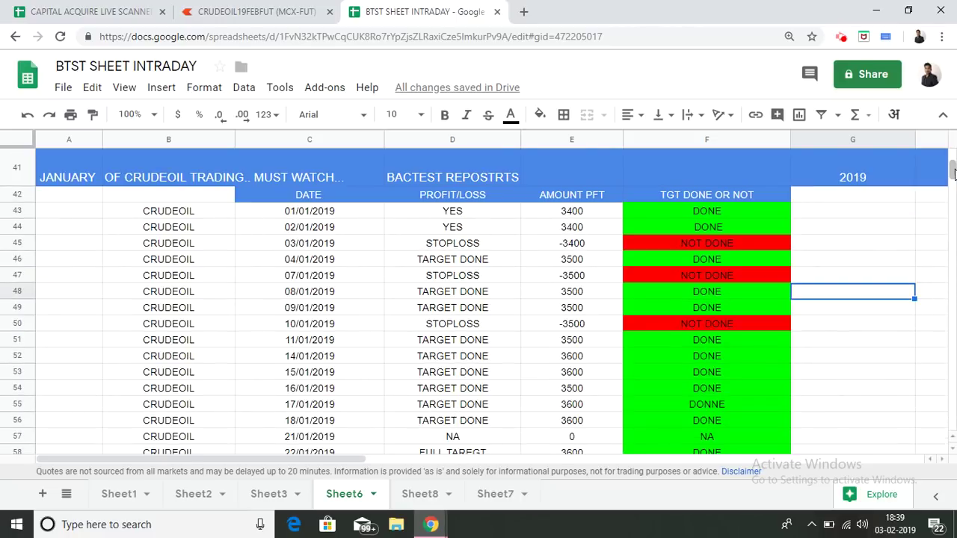
pyautogui.click(351, 423)
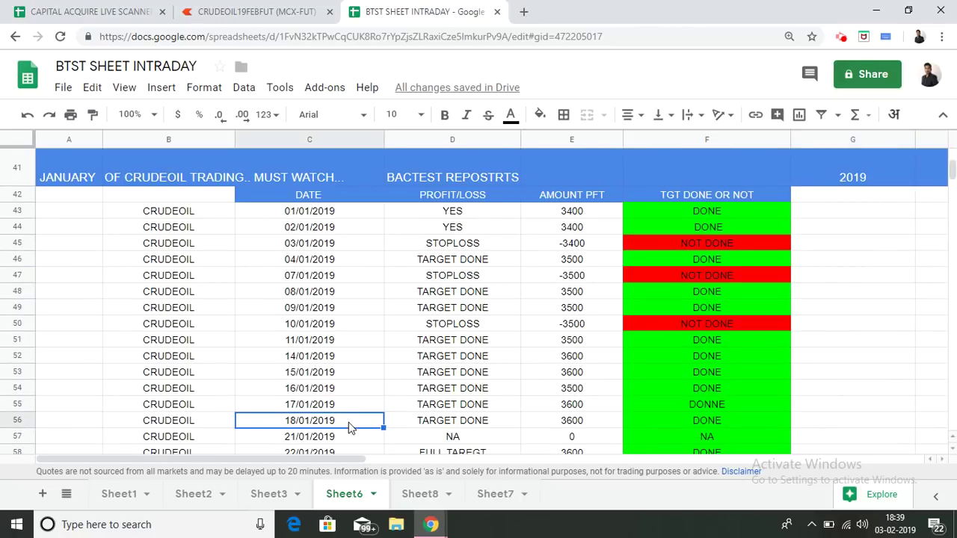
pyautogui.press('Down')
pyautogui.press('Down')
pyautogui.press('Up')
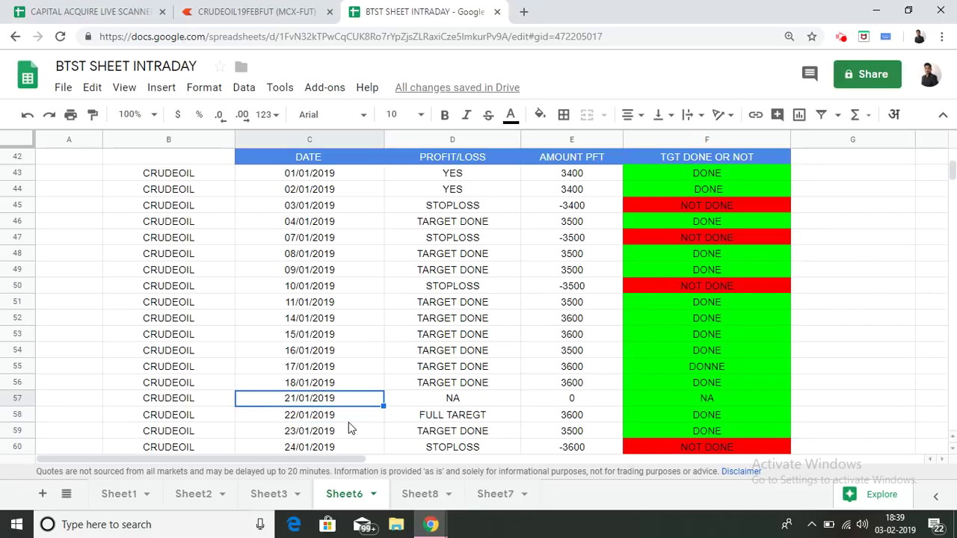
pyautogui.press('Down')
pyautogui.press('Down')
pyautogui.press('Down')
pyautogui.press('Down')
pyautogui.press('Down')
pyautogui.press('Down')
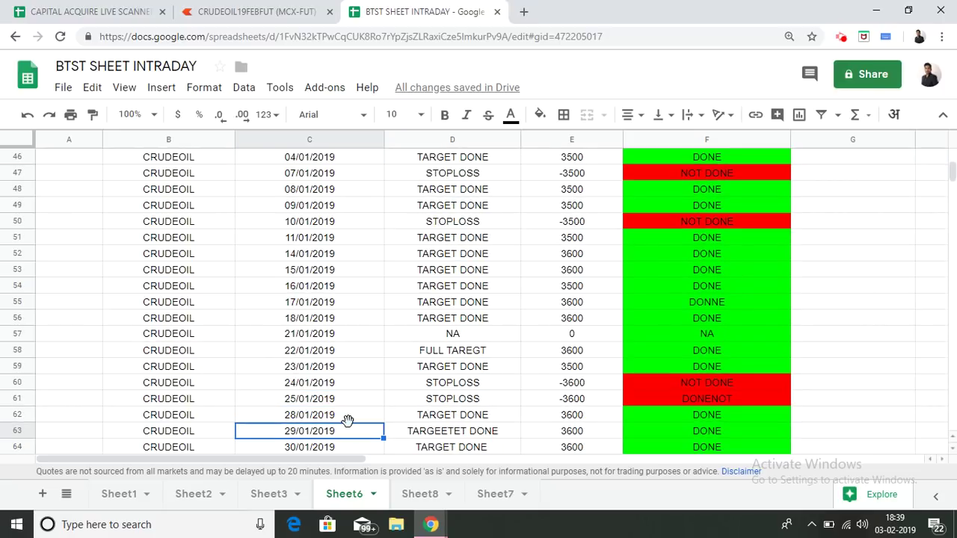
pyautogui.press('Up')
pyautogui.press('Up')
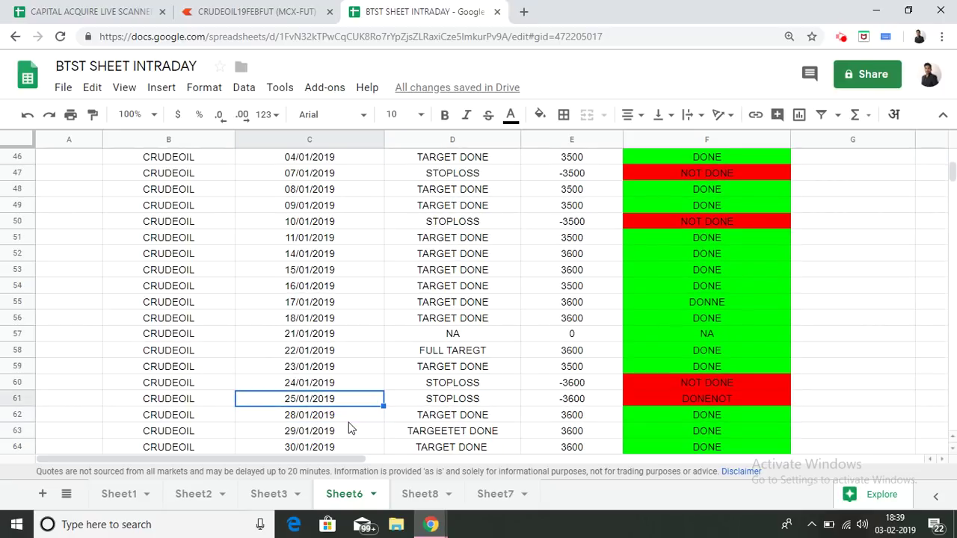
pyautogui.press('Down')
pyautogui.press('Down')
pyautogui.press('Down')
pyautogui.press('Down')
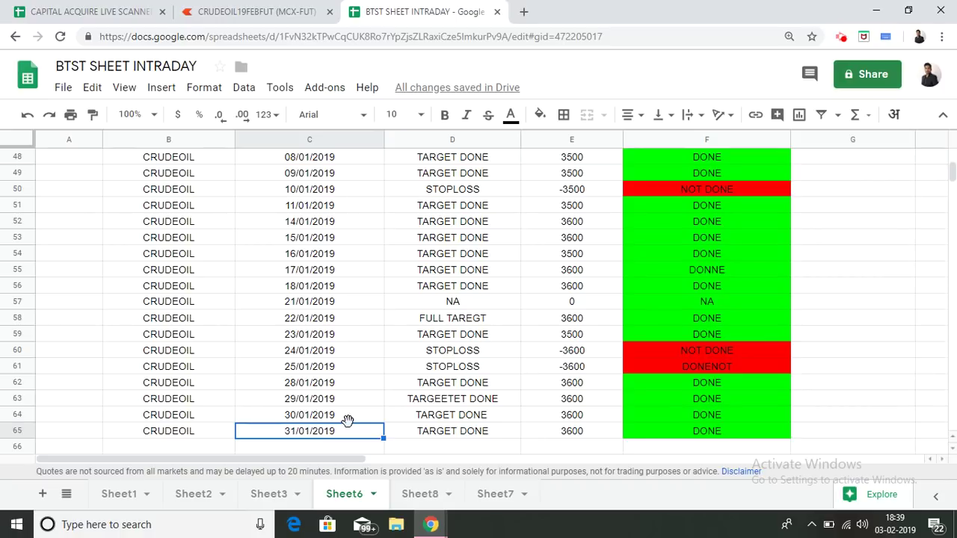
pyautogui.press('Down')
pyautogui.press('Down')
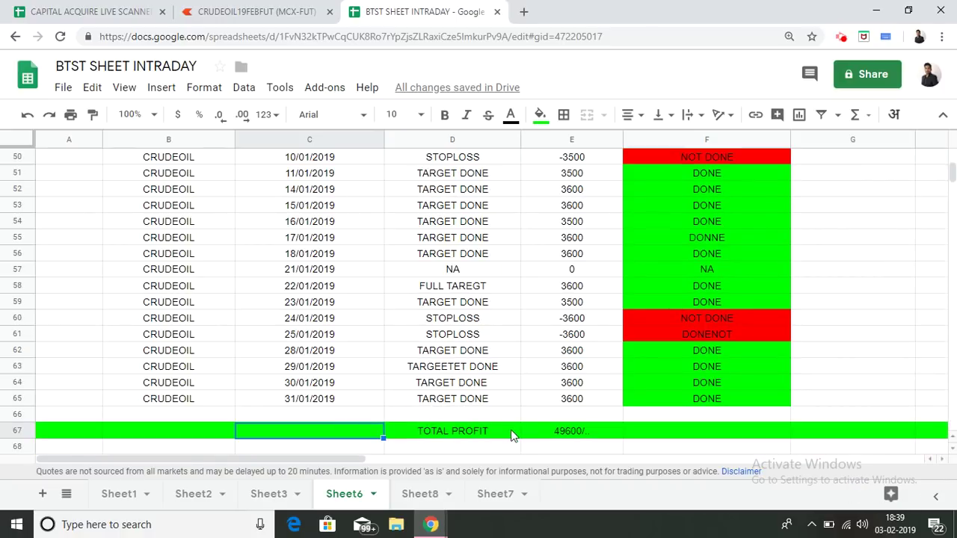
# Set the January total profit in cell E67 to 48000/
pyautogui.click(577, 435)
pyautogui.write('4')
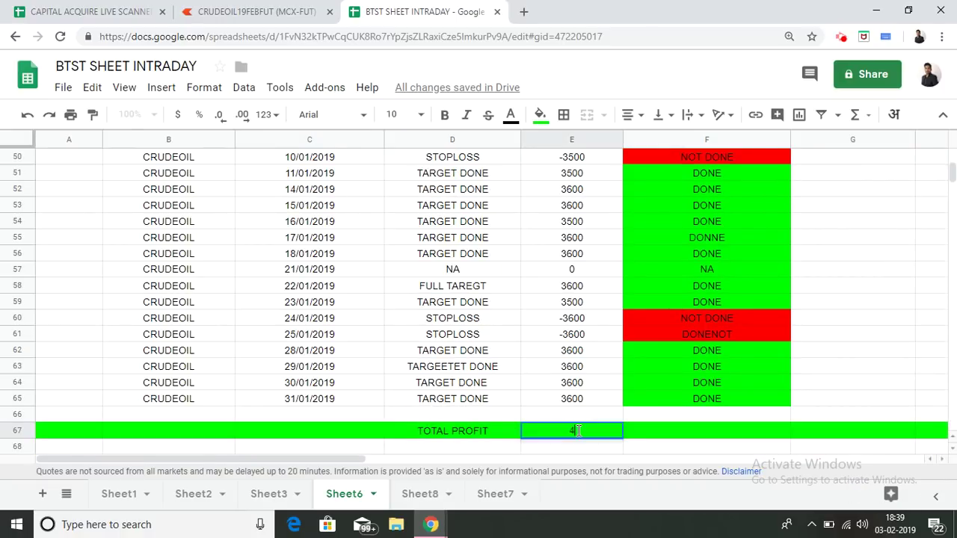
pyautogui.write('8000/')
pyautogui.press('Tab')
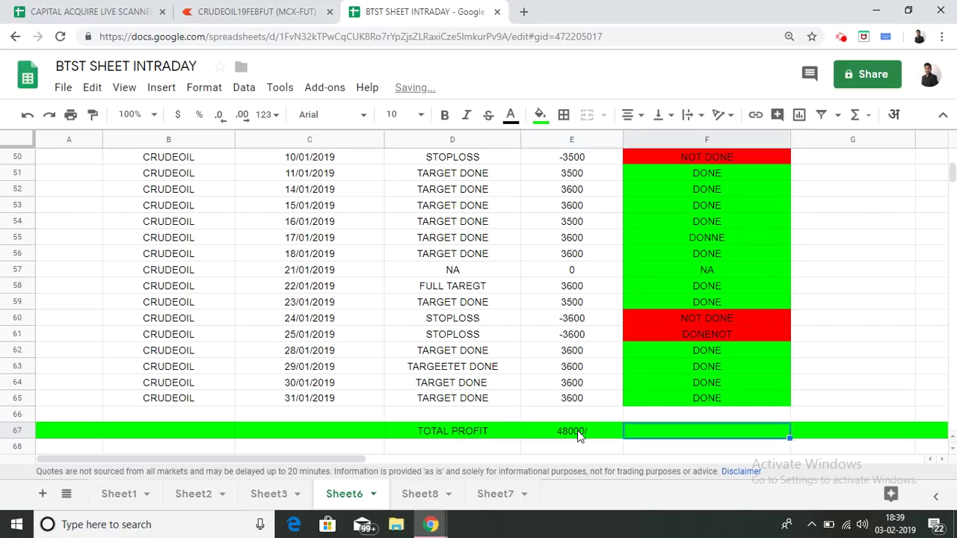
pyautogui.press('Tab')
pyautogui.click(576, 437)
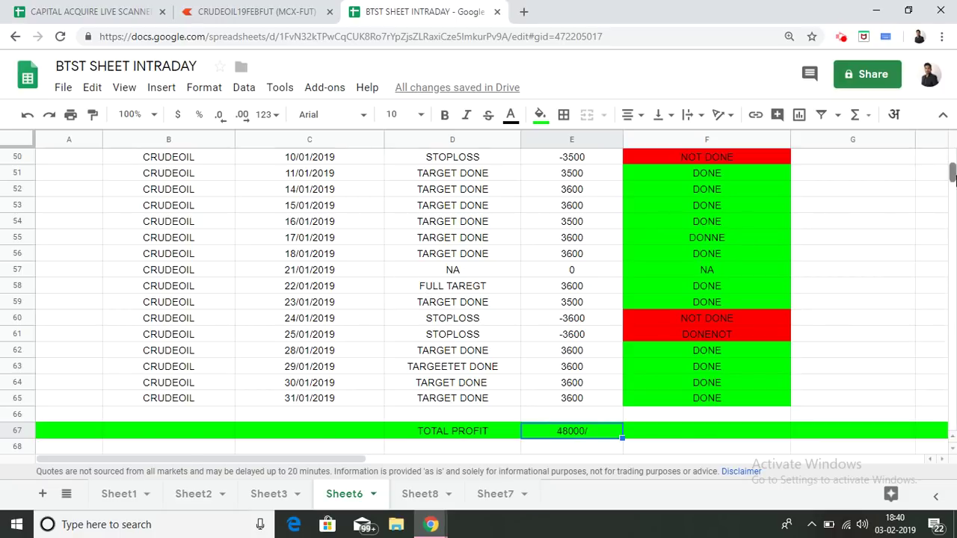
# Switch to the CRUDEOIL19FEBFUT chart and examine the price history back to the first trading days of January 2019
pyautogui.moveTo(951, 178); pyautogui.dragTo(951, 174)
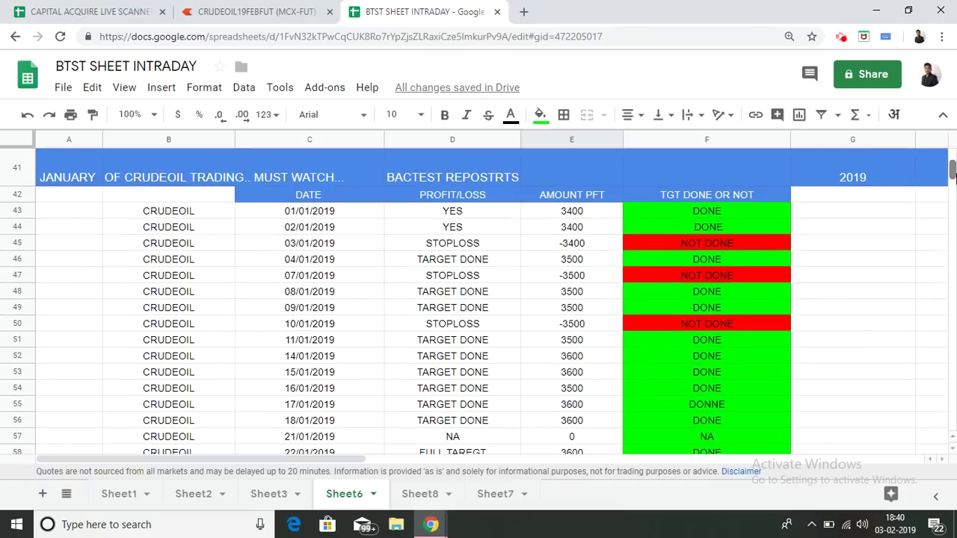
pyautogui.click(240, 9)
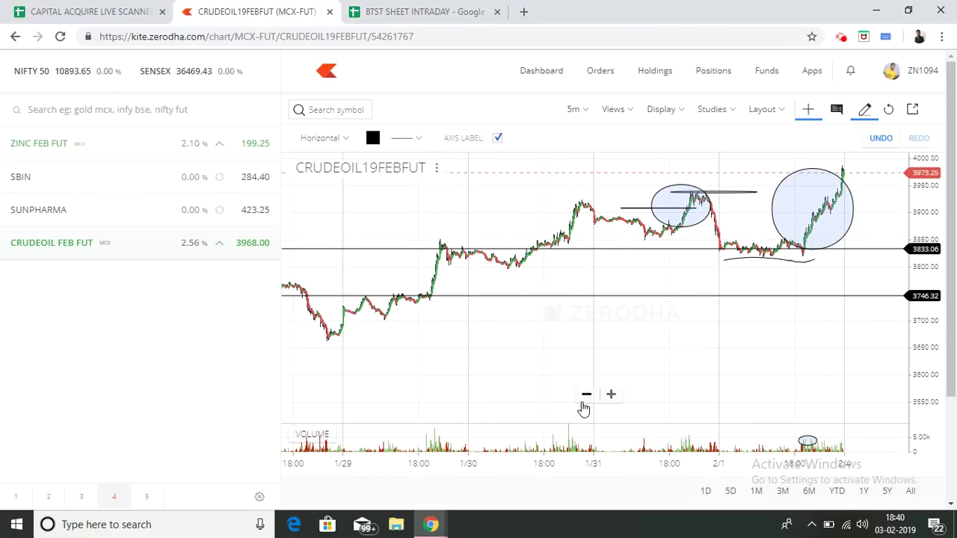
pyautogui.moveTo(363, 363); pyautogui.dragTo(930, 310)
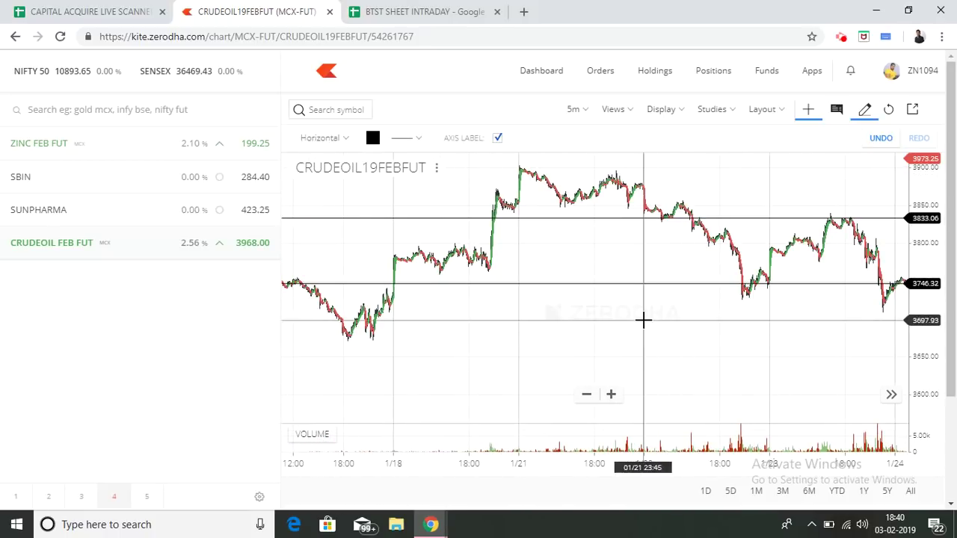
pyautogui.moveTo(434, 341); pyautogui.dragTo(863, 342)
pyautogui.moveTo(598, 373); pyautogui.dragTo(889, 342)
pyautogui.moveTo(403, 337); pyautogui.dragTo(897, 329)
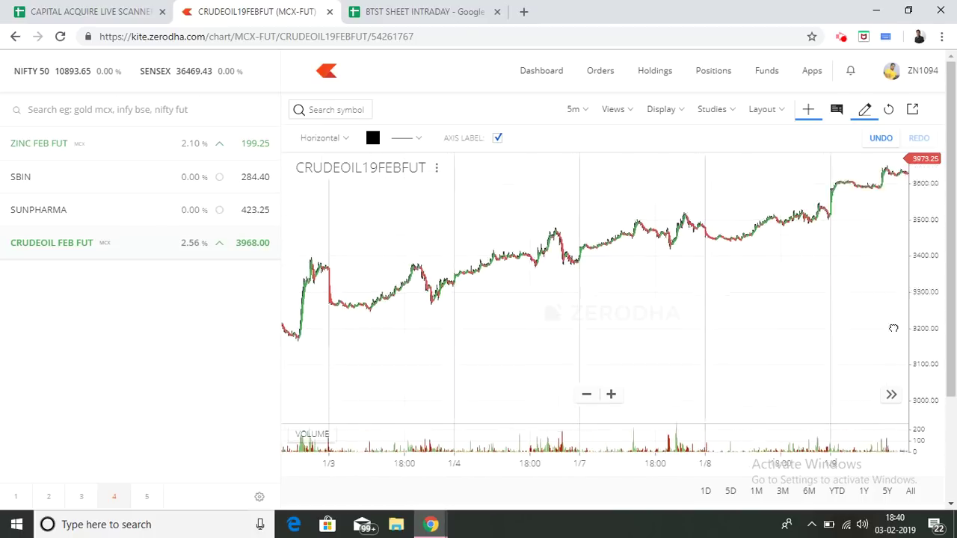
pyautogui.moveTo(438, 325); pyautogui.dragTo(728, 329)
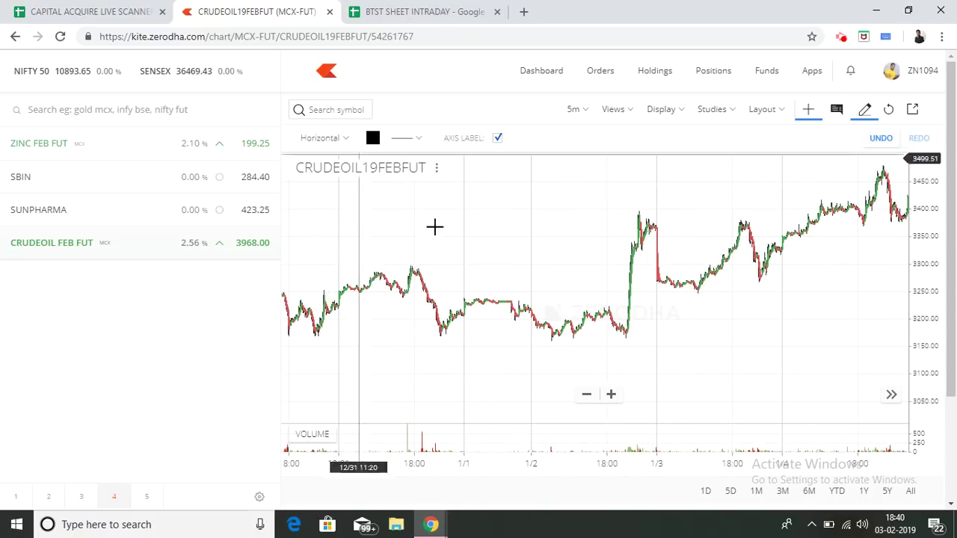
pyautogui.click(491, 298)
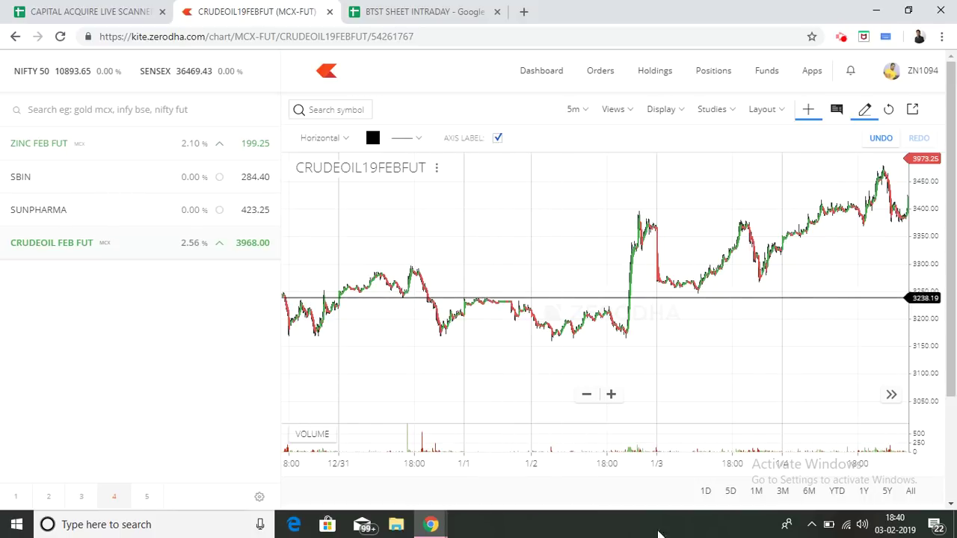
pyautogui.click(486, 307)
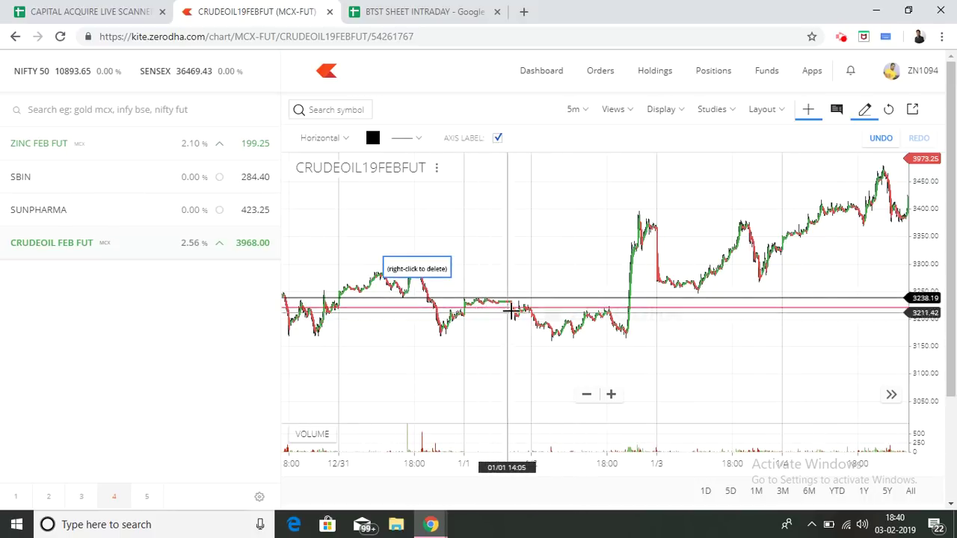
pyautogui.rightClick(592, 302)
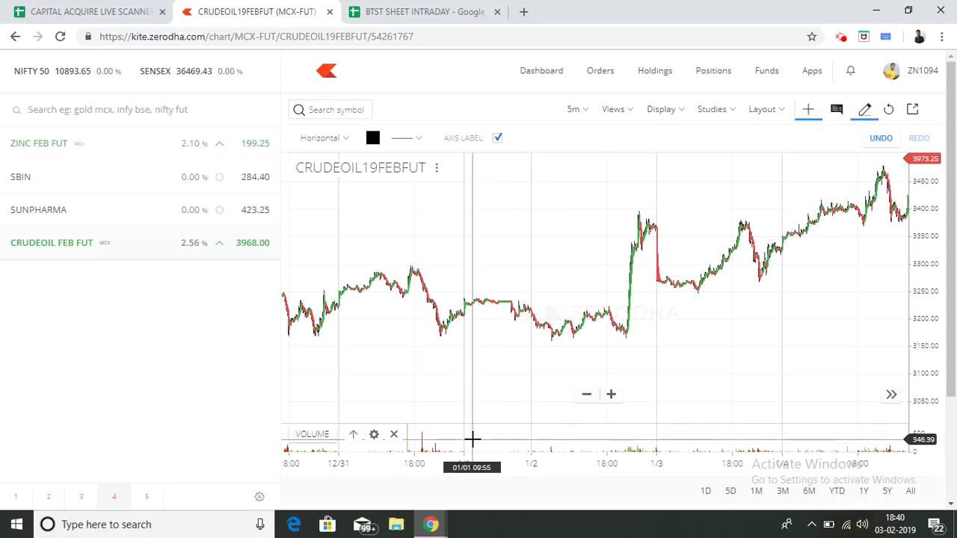
# Add horizontal levels at 3222.89 and 3377.84 to the crude oil chart for the early January sessions
pyautogui.click(630, 305)
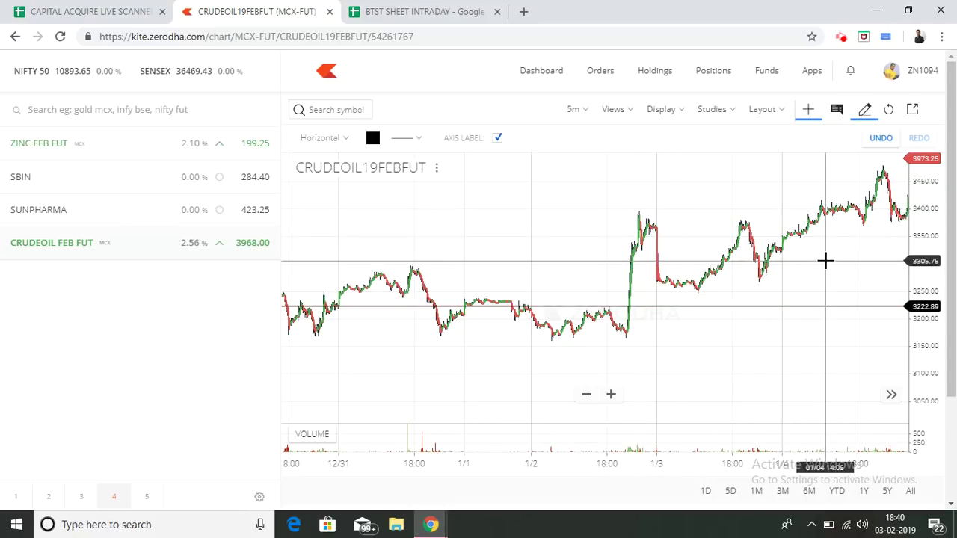
pyautogui.moveTo(825, 260); pyautogui.dragTo(700, 277)
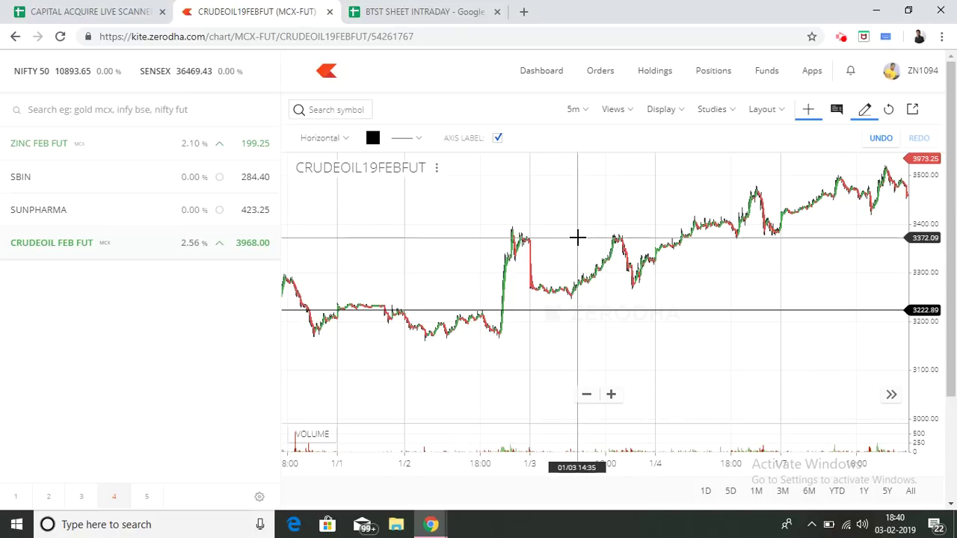
pyautogui.click(579, 237)
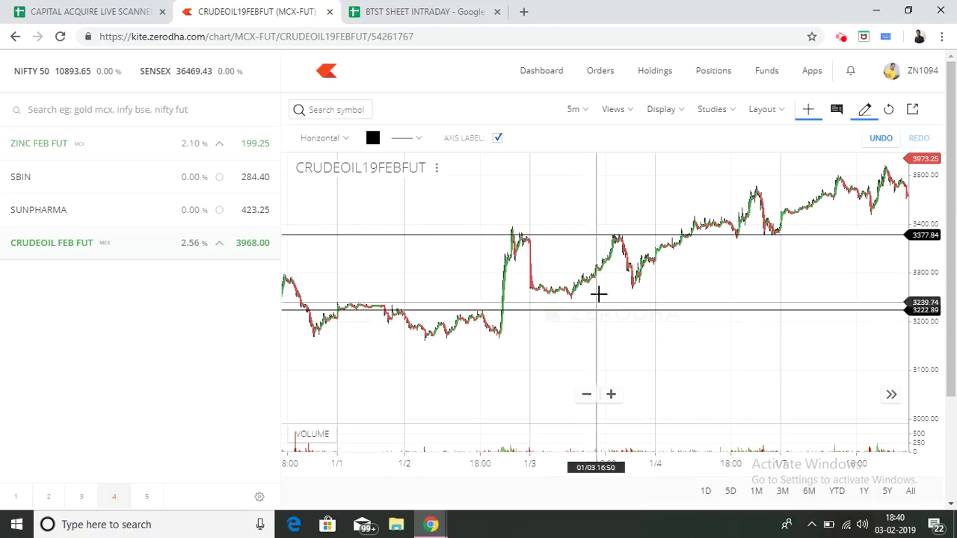
# Switch to the BTST SHEET INTRADAY spreadsheet and check the amount and target status of the 03/01/2019 stoploss entry
pyautogui.click(437, 9)
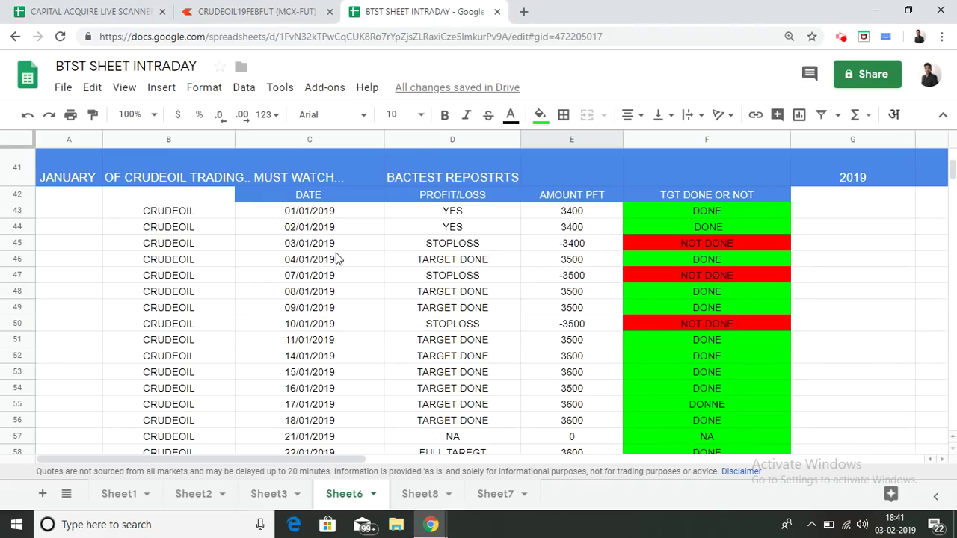
pyautogui.click(617, 246)
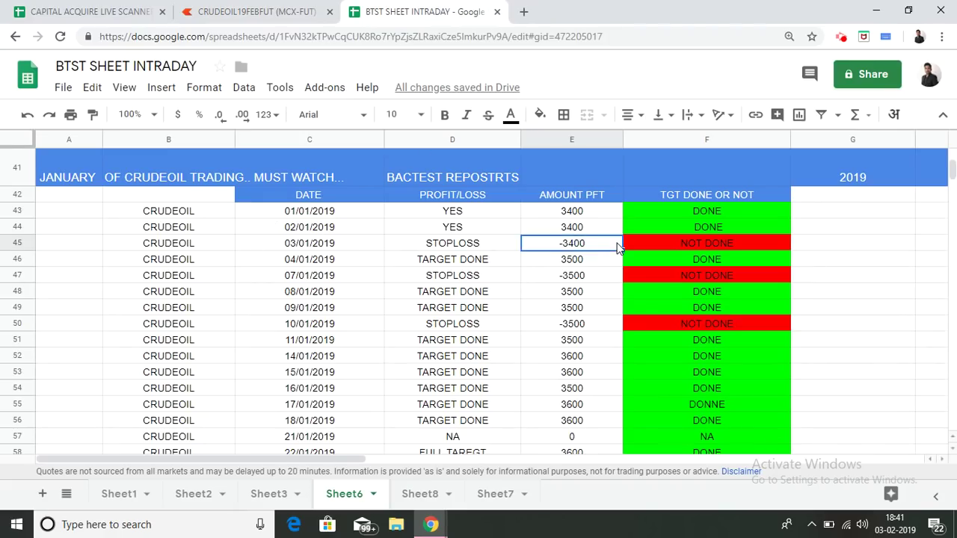
pyautogui.click(691, 247)
# Return to the CRUDEOIL19FEBFUT chart and move the lower horizontal level to 3178.30
pyautogui.click(254, 11)
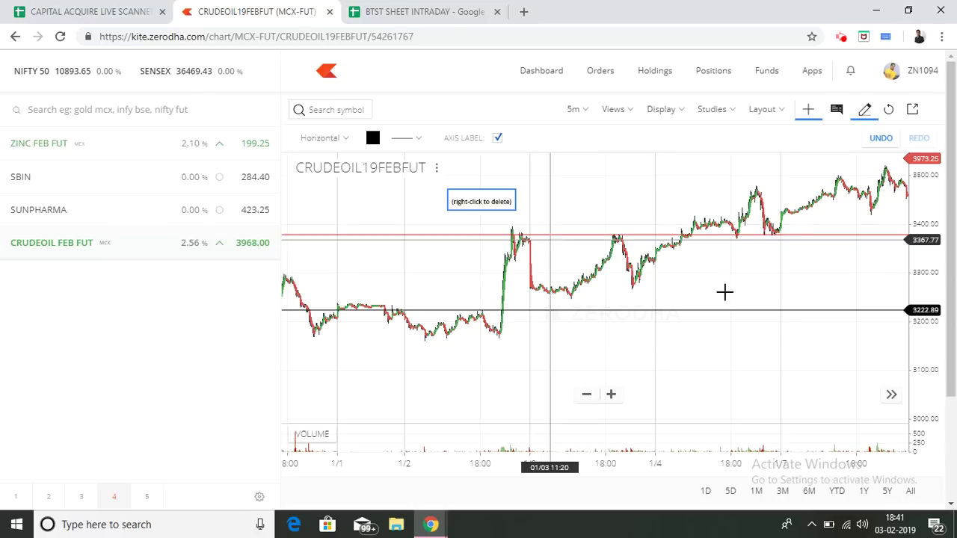
pyautogui.moveTo(725, 309); pyautogui.dragTo(621, 332)
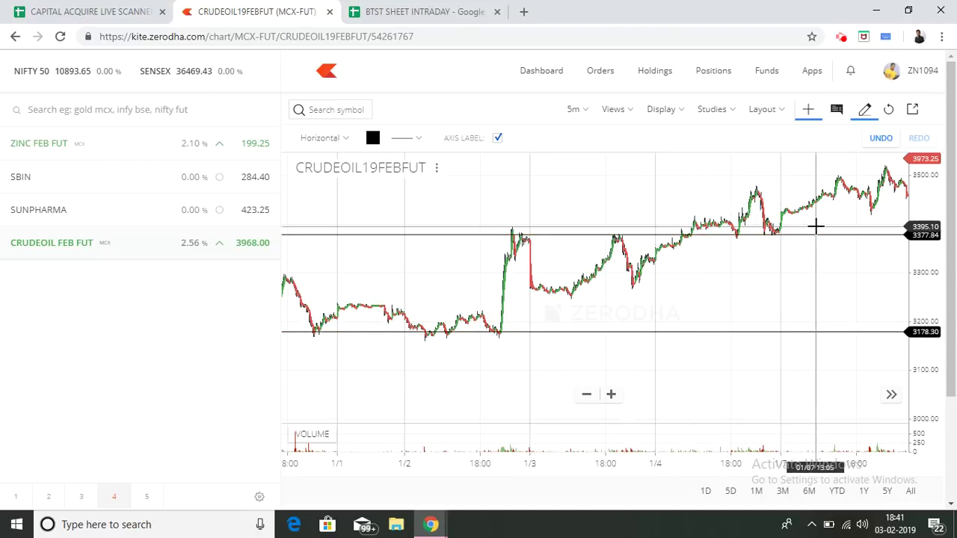
pyautogui.rightClick(815, 226)
# Switch to the BTST SHEET INTRADAY spreadsheet and enter the note 600/1000 MINI LOTT in cell I43
pyautogui.click(367, 9)
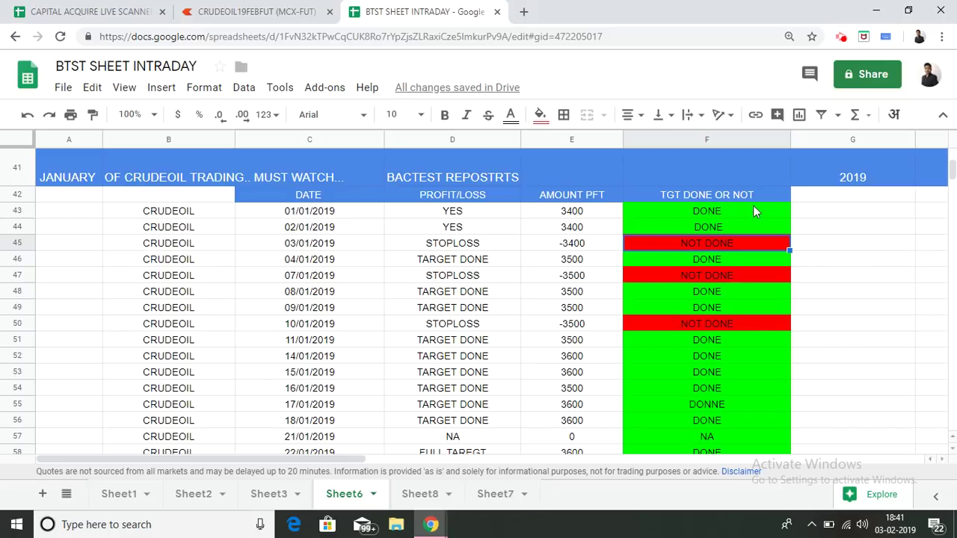
pyautogui.scroll(-4, 953, 174)
pyautogui.scroll(5, 952, 174)
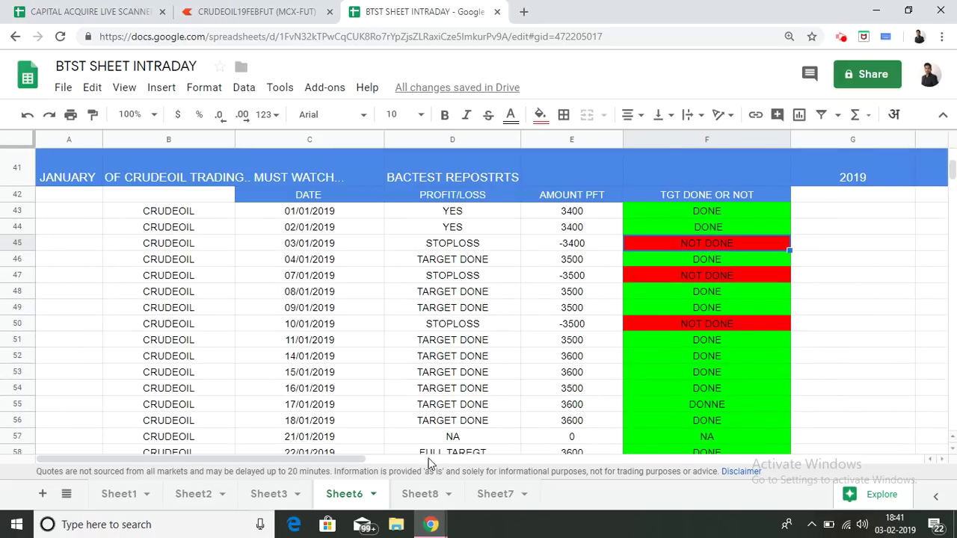
pyautogui.moveTo(336, 459); pyautogui.dragTo(543, 448)
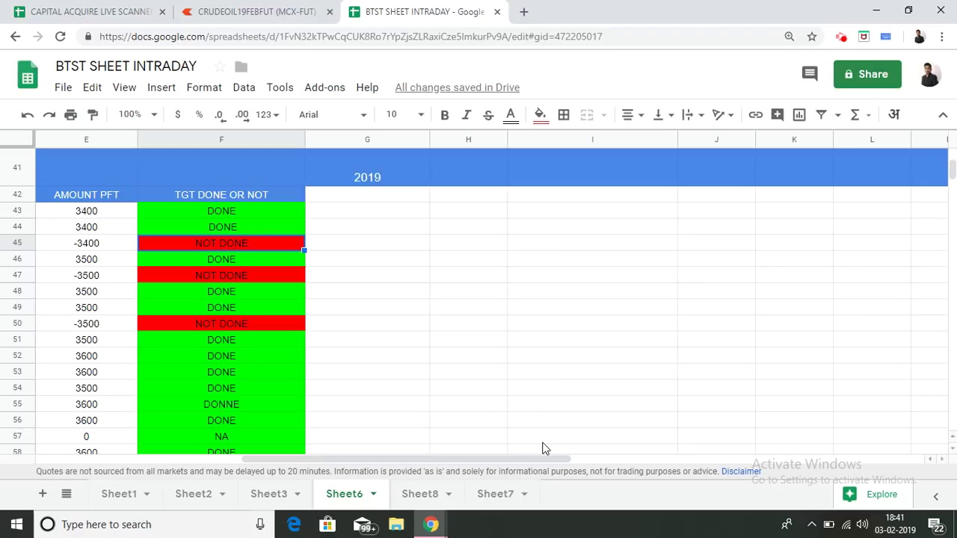
pyautogui.click(591, 201)
pyautogui.click(591, 204)
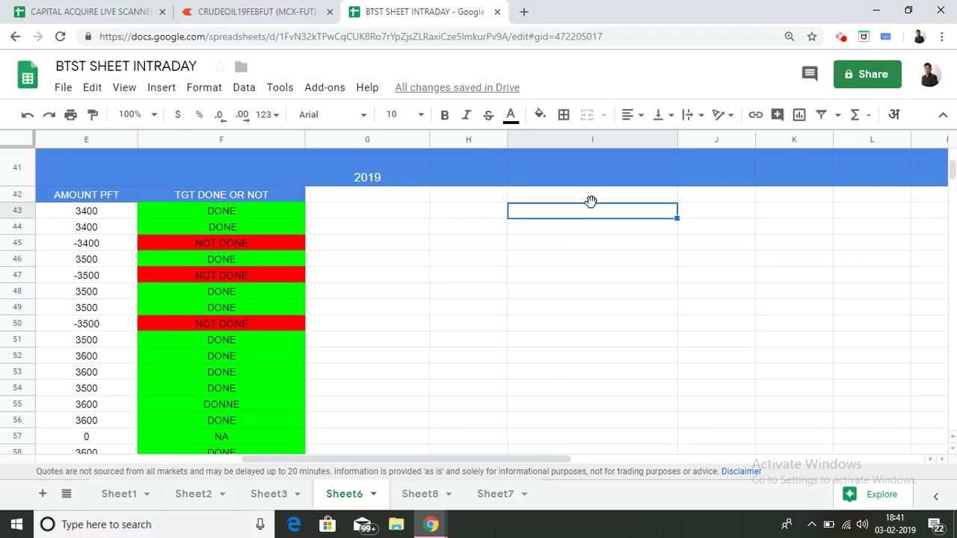
pyautogui.write('6')
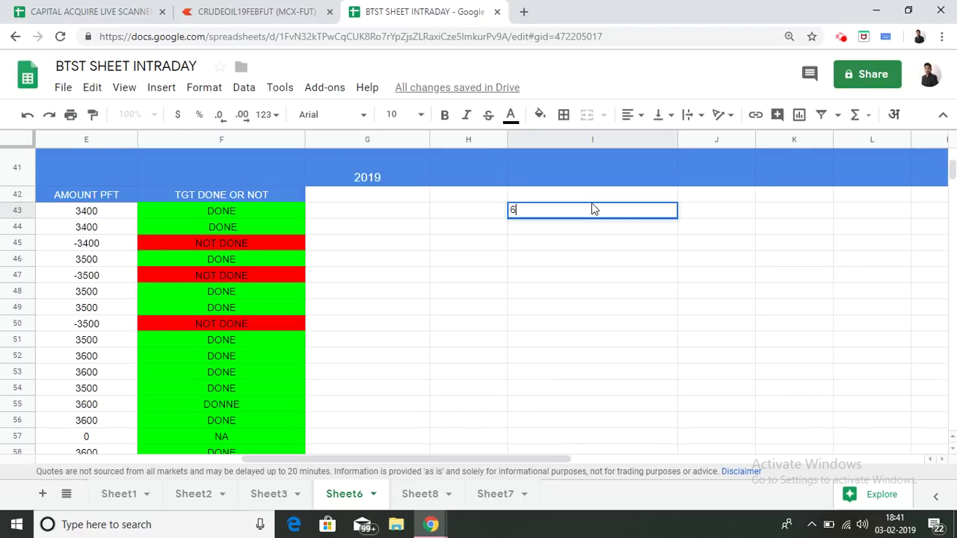
pyautogui.write('00/1000 MINI LOTT')
# Enter 1000/.. in cell I44 and 360/ in cell J44 beneath the mini lot note
pyautogui.click(609, 231)
pyautogui.write('1')
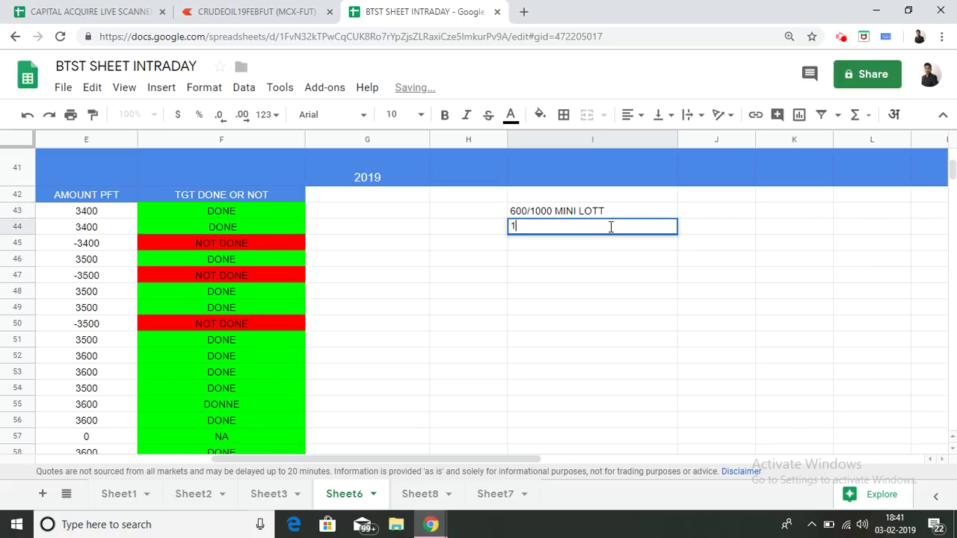
pyautogui.write('000/..')
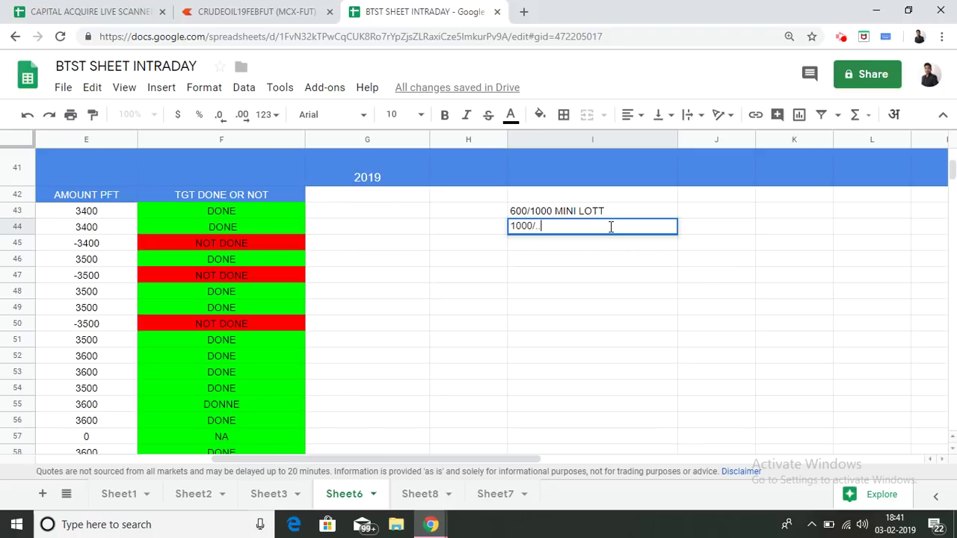
pyautogui.click(742, 229)
pyautogui.write('360/')
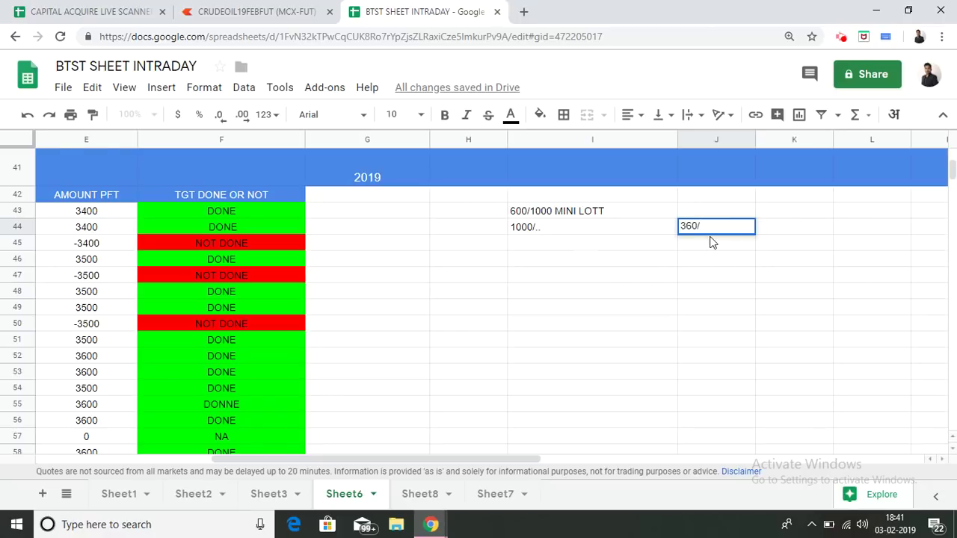
# Enter 4800/.. in cell I46 below the mini lot figures
pyautogui.click(577, 259)
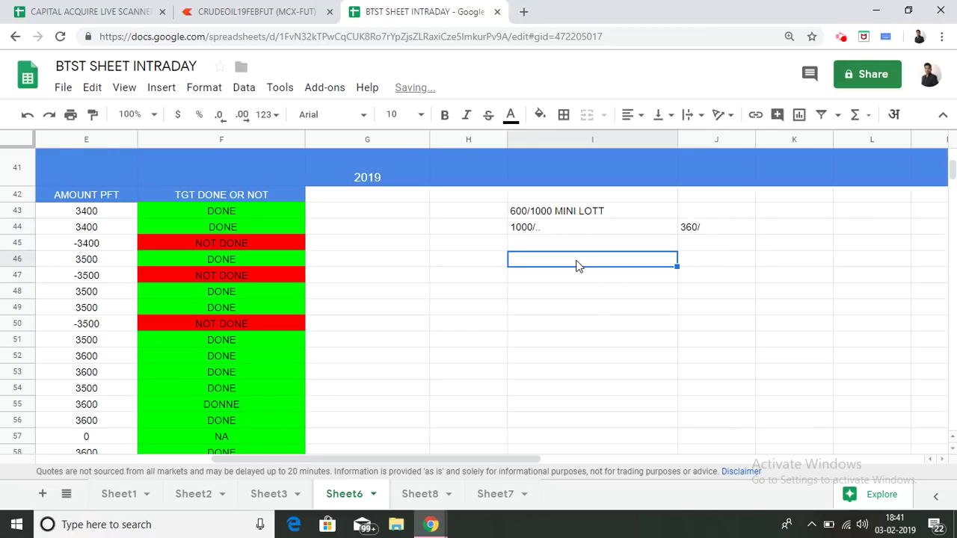
pyautogui.write('75')
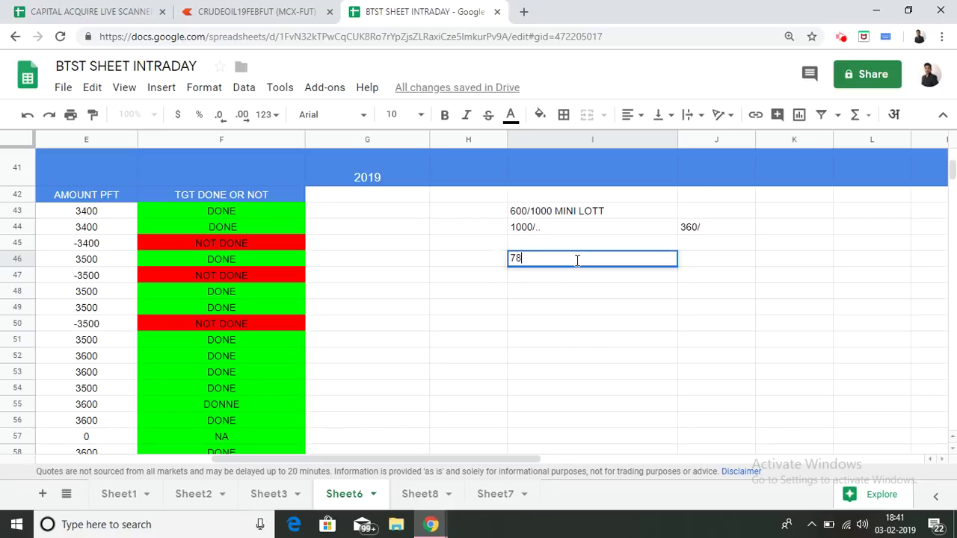
pyautogui.press('BackSpace')
pyautogui.press('BackSpace')
pyautogui.write('4800/..')
pyautogui.click(472, 297)
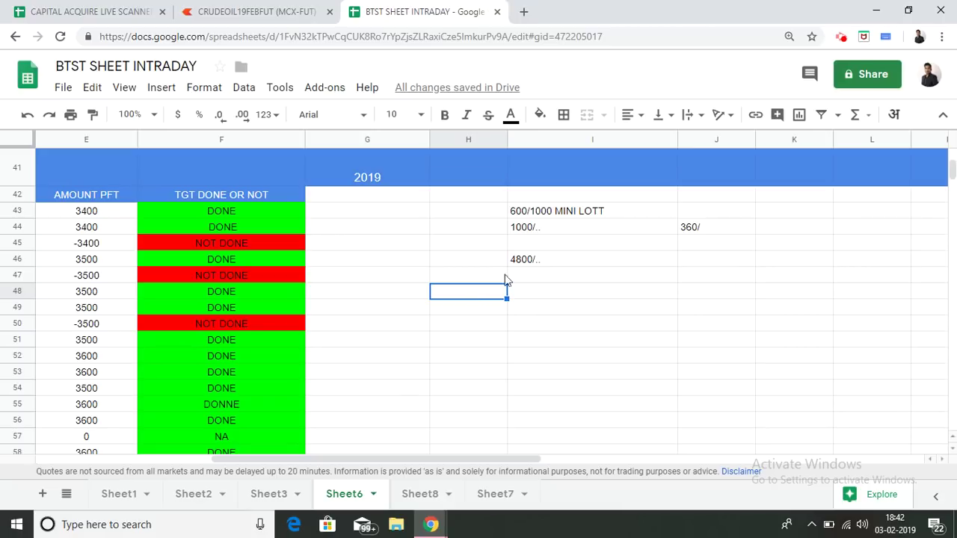
# Highlight the 4800/.. entry in H46:I46 and review it alongside the January backtest results
pyautogui.click(521, 262)
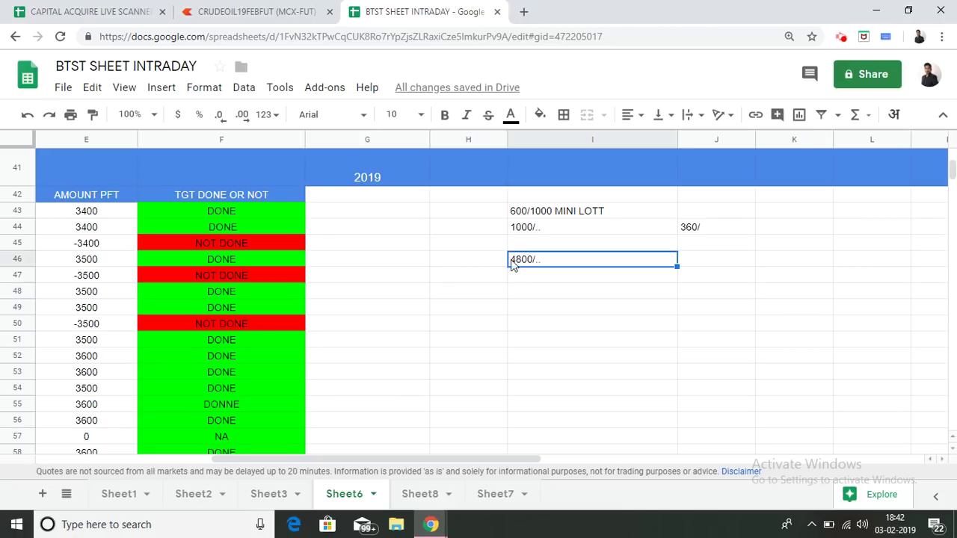
pyautogui.moveTo(444, 263); pyautogui.dragTo(571, 269)
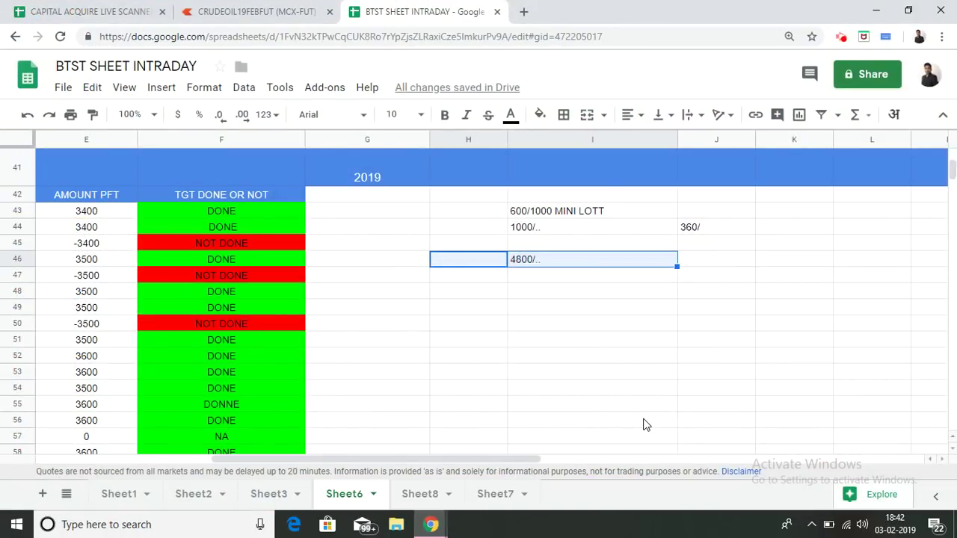
pyautogui.moveTo(500, 460); pyautogui.dragTo(411, 460)
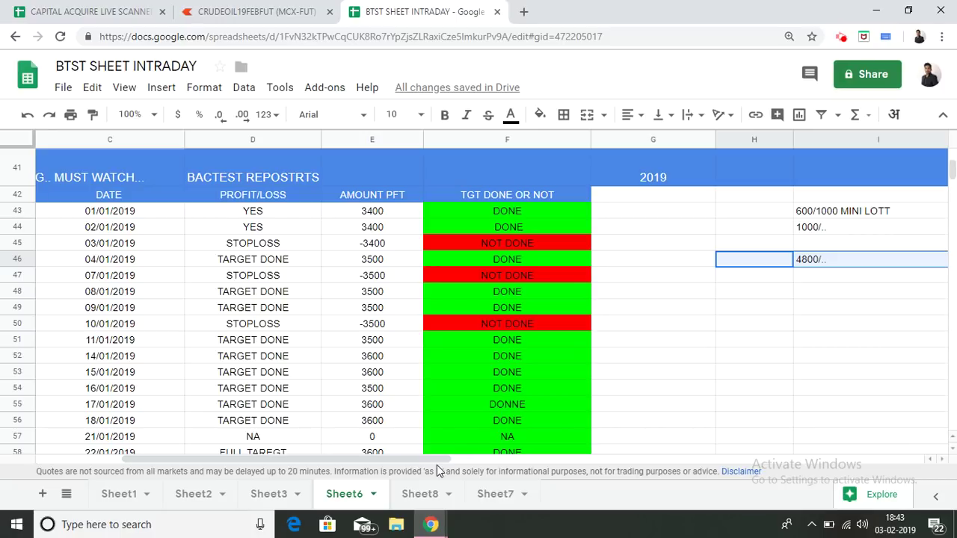
pyautogui.click(430, 524)
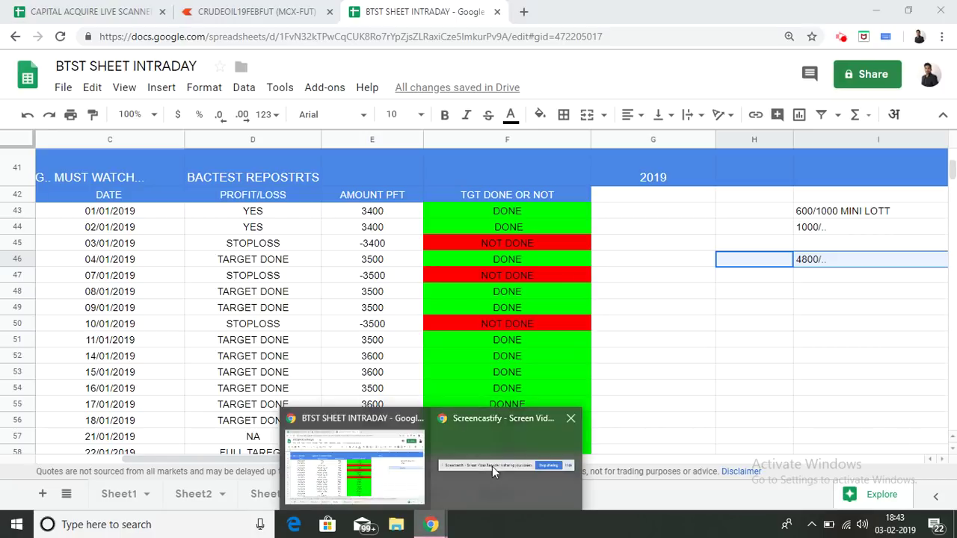